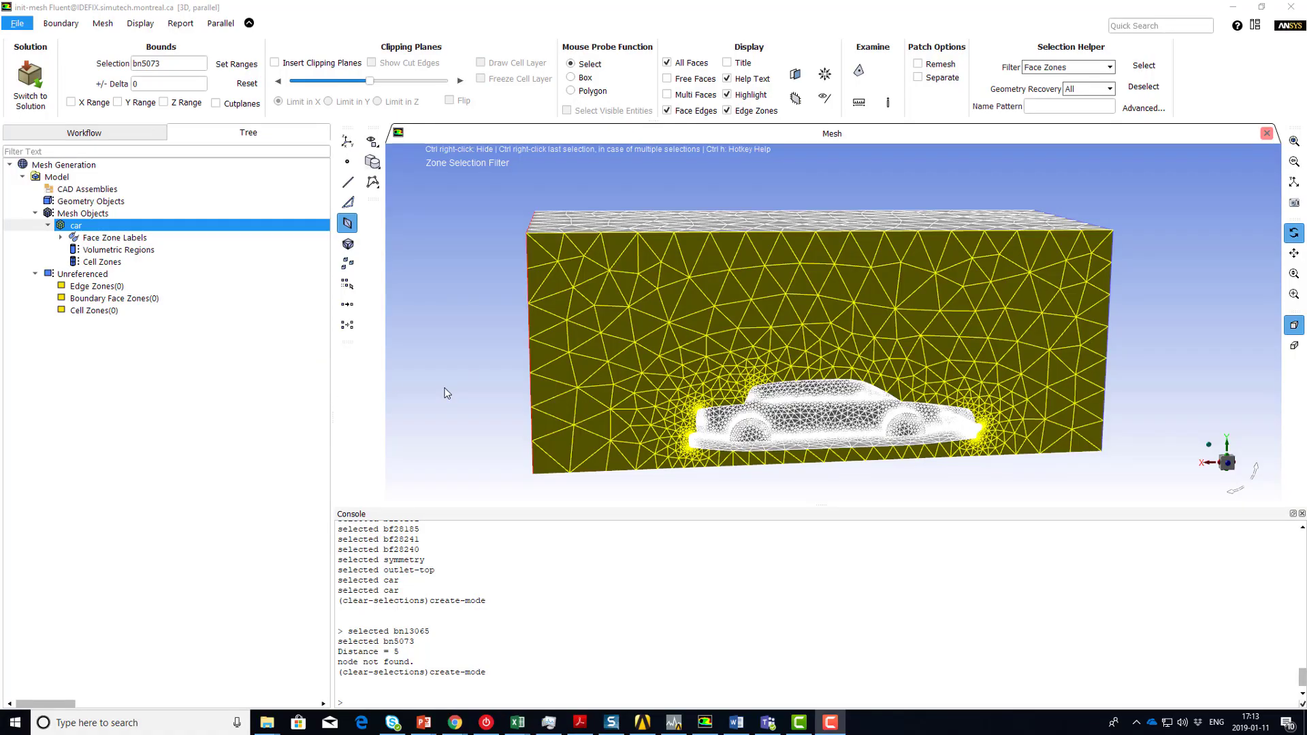
- Set the selection filter to nodes and select six mesh nodes in the upper corner of the symmetry face near the outlet
{"action": "key", "text": "ctrl+n"}
{"action": "left_click", "coordinate": [389, 451]}
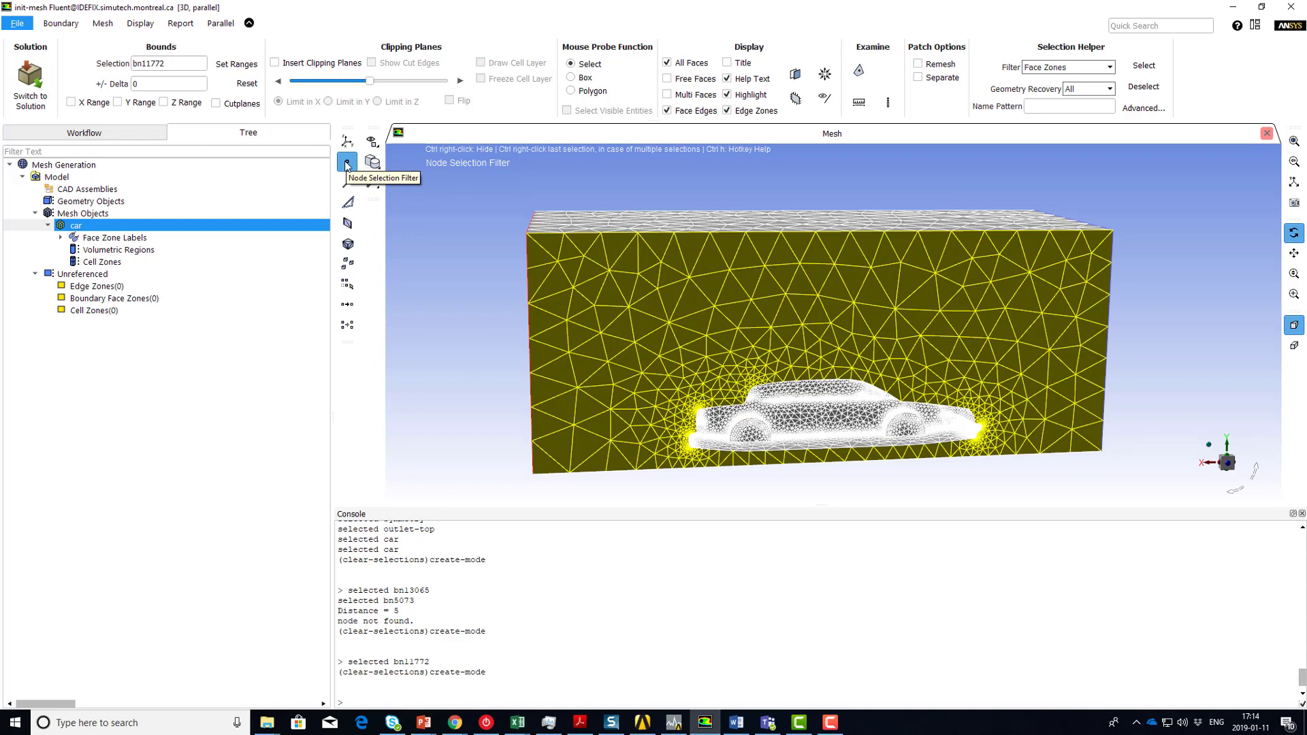
{"action": "left_click", "coordinate": [557, 260]}
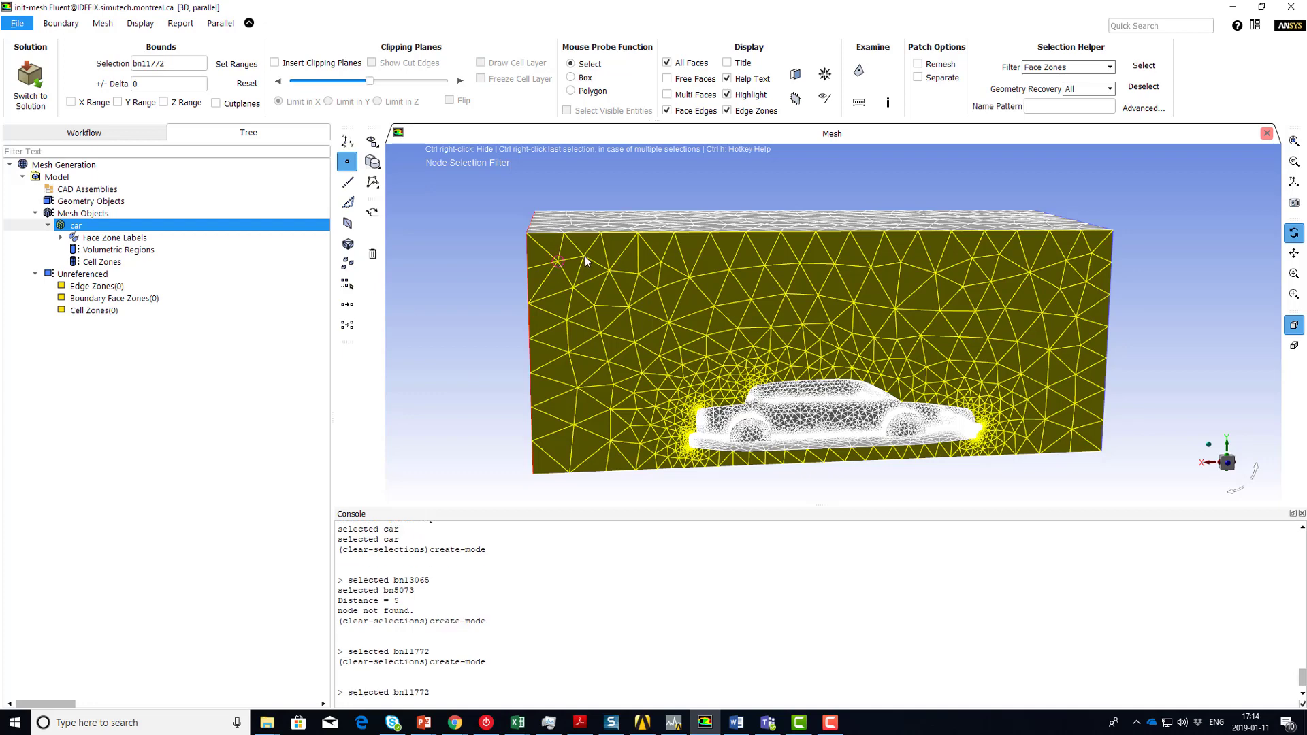
{"action": "left_click", "coordinate": [584, 256]}
{"action": "left_click", "coordinate": [609, 270]}
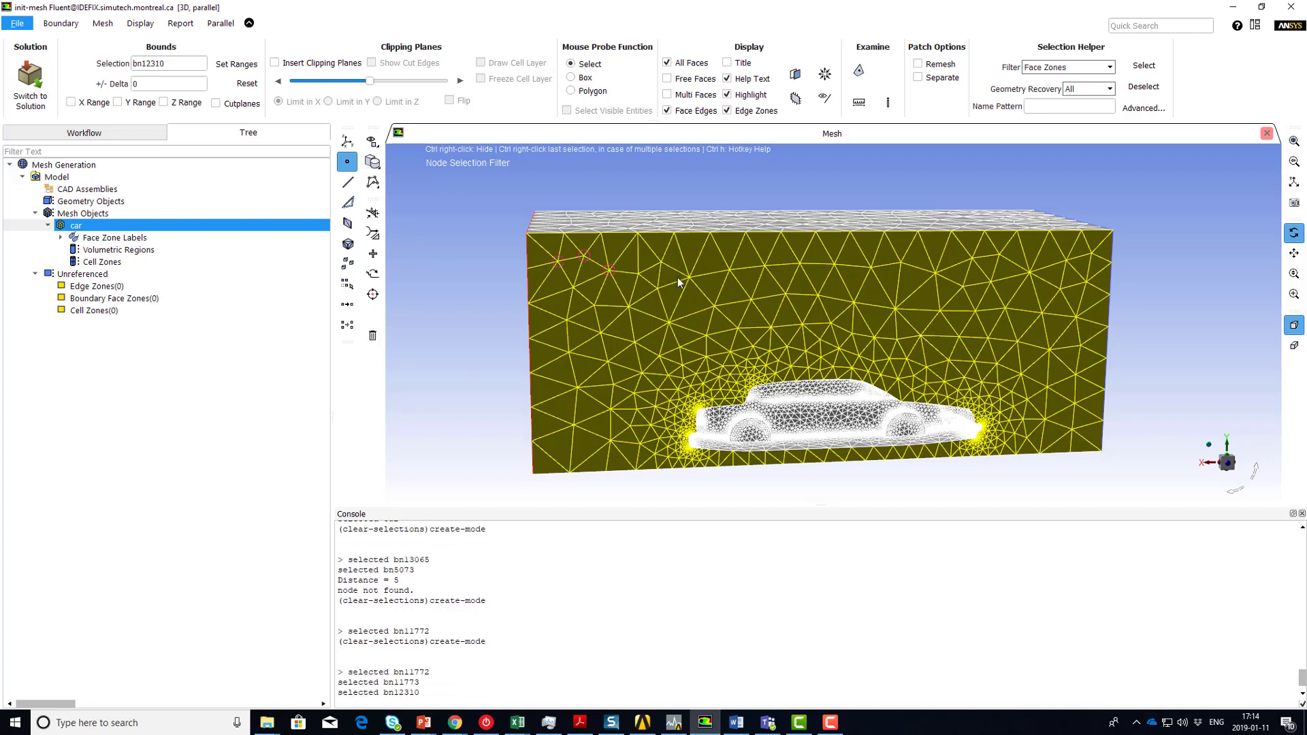
{"action": "left_click", "coordinate": [639, 273]}
{"action": "left_click", "coordinate": [594, 305]}
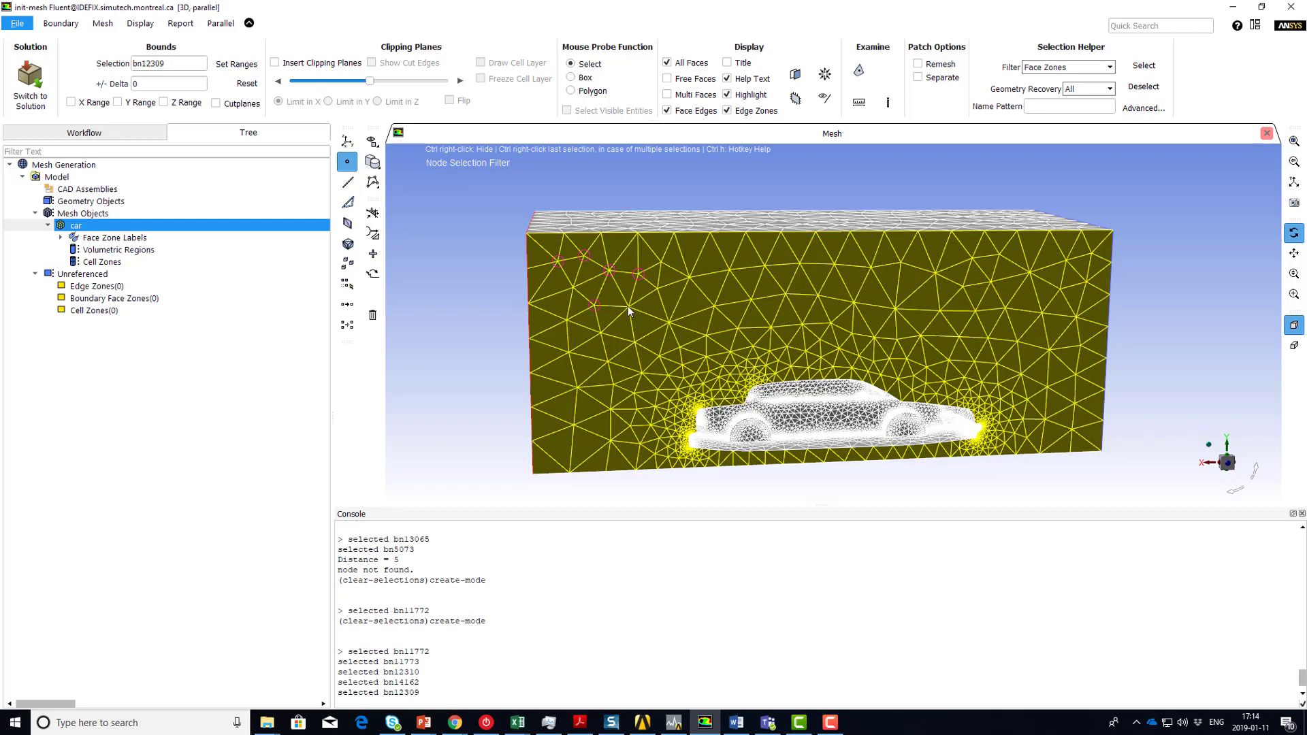
{"action": "left_click", "coordinate": [627, 305]}
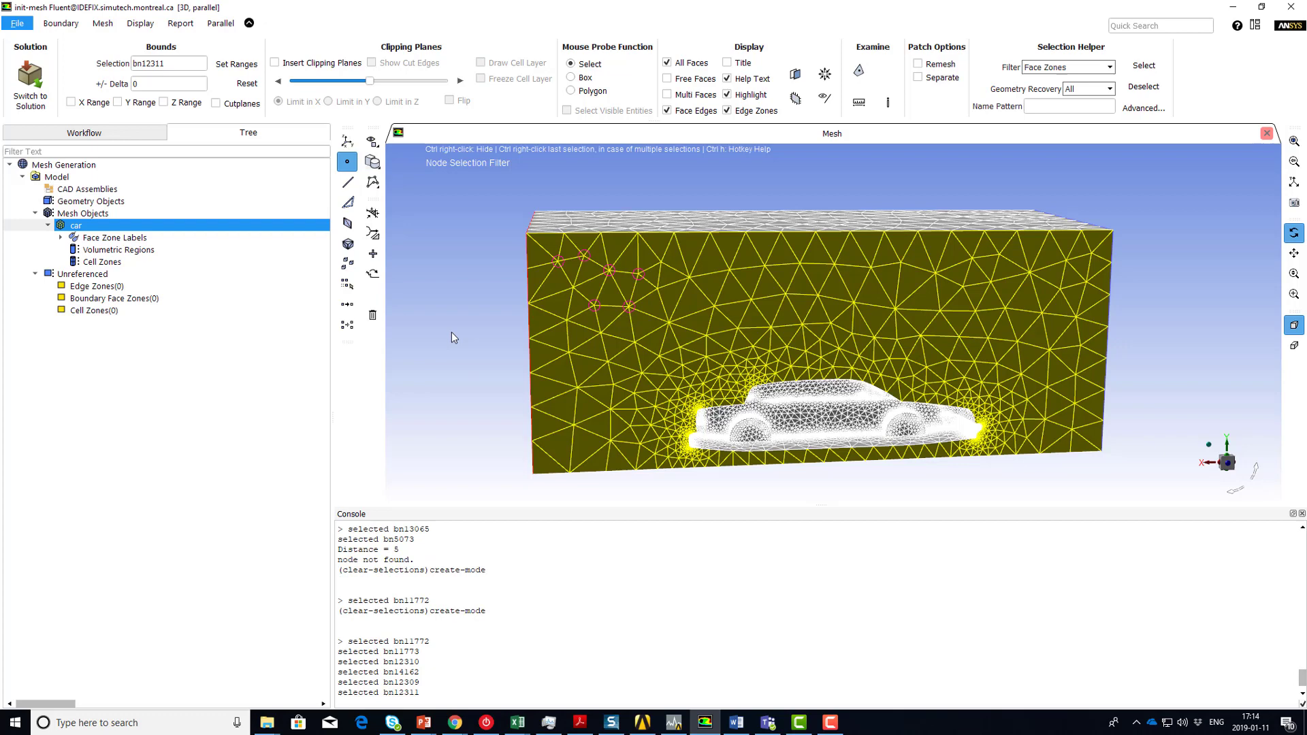
- Deselect the most recently selected nodes one at a time and clear the remaining selection
{"action": "left_click", "coordinate": [347, 306]}
{"action": "left_click", "coordinate": [347, 307]}
{"action": "left_click", "coordinate": [348, 306]}
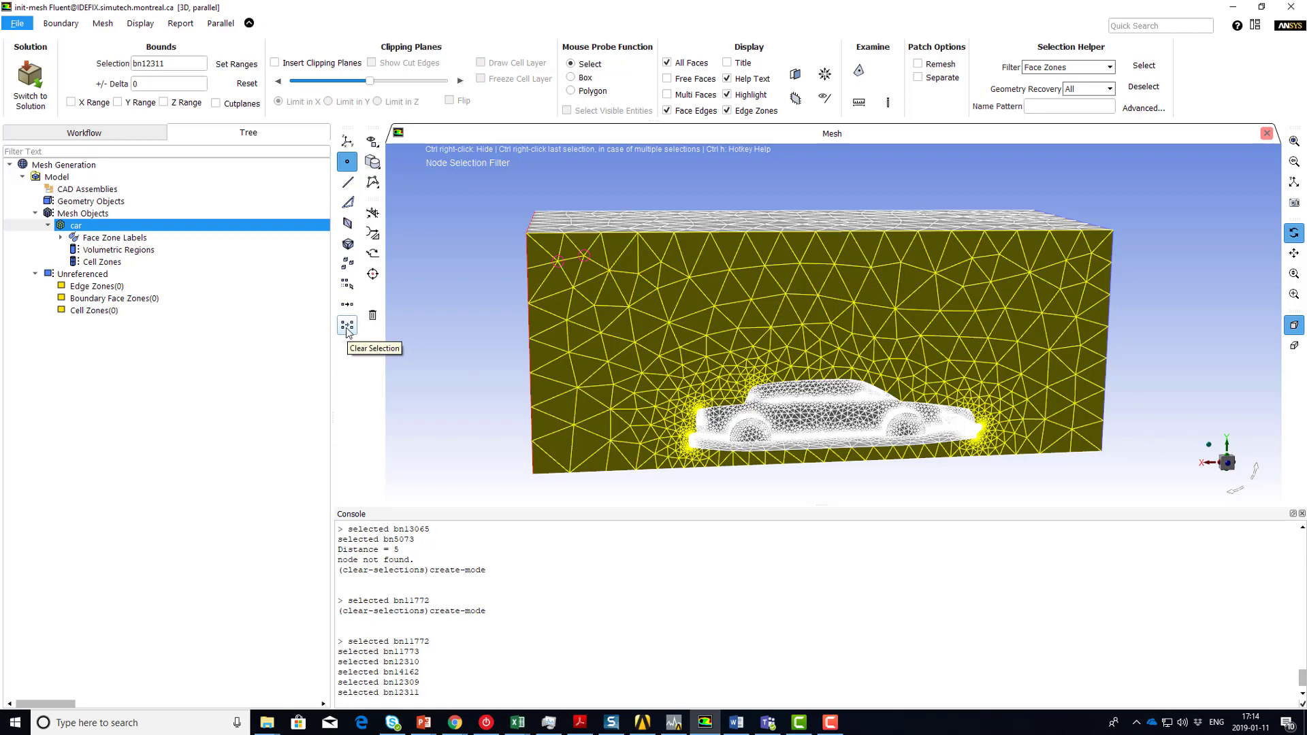
{"action": "left_click", "coordinate": [347, 326]}
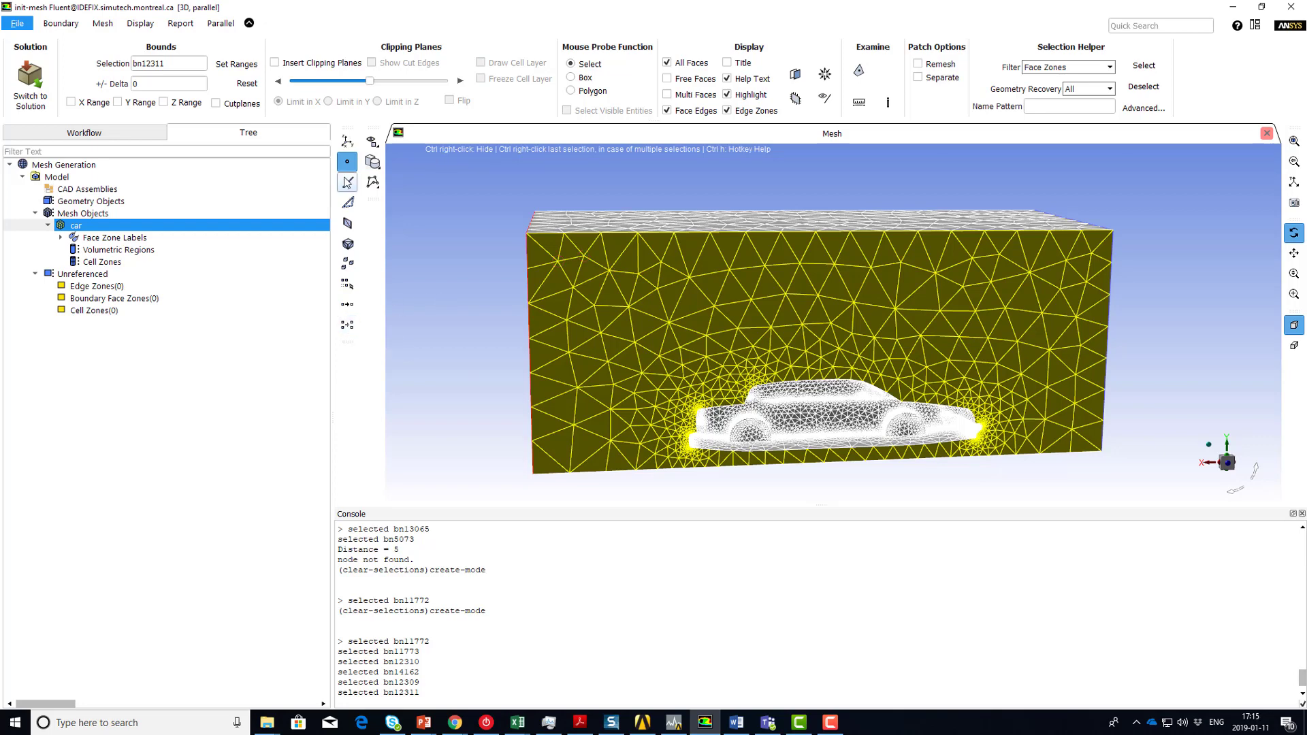
- Set the selection filter to edges and select three separate mesh edges on the upper part of the symmetry face
{"action": "left_click", "coordinate": [348, 182]}
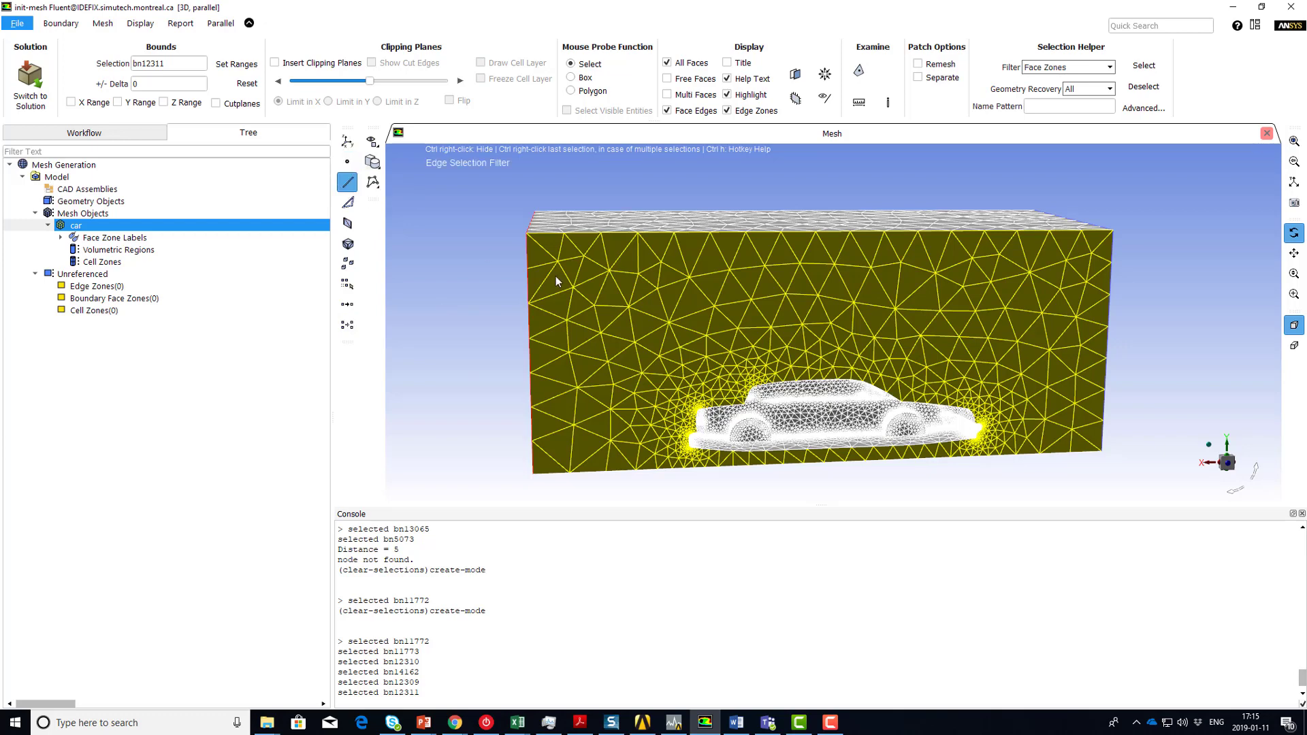
{"action": "left_click", "coordinate": [540, 275]}
{"action": "left_click", "coordinate": [593, 278]}
{"action": "left_click", "coordinate": [657, 261]}
- Set the selection filter to faces and select three triangular mesh faces on the symmetry plane above the car
{"action": "left_click", "coordinate": [347, 203]}
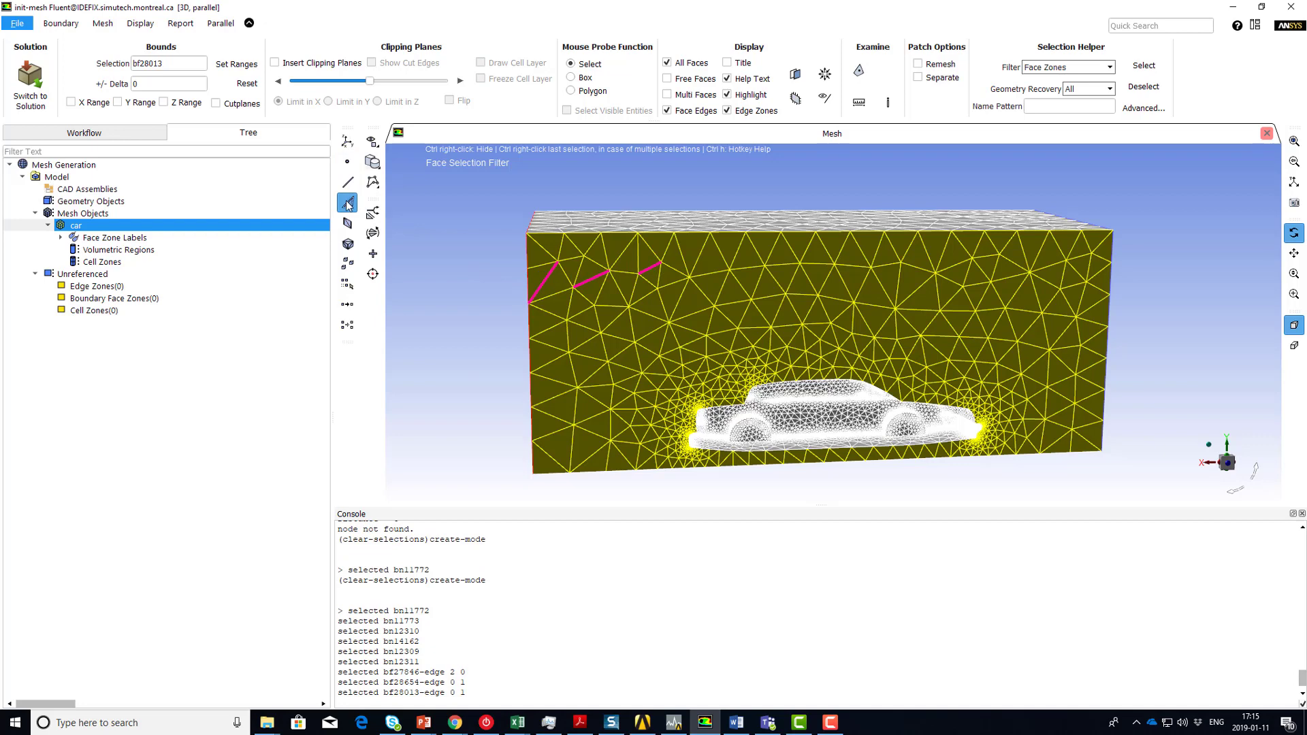
{"action": "left_click", "coordinate": [811, 289]}
{"action": "left_click", "coordinate": [859, 279]}
{"action": "left_click", "coordinate": [925, 300]}
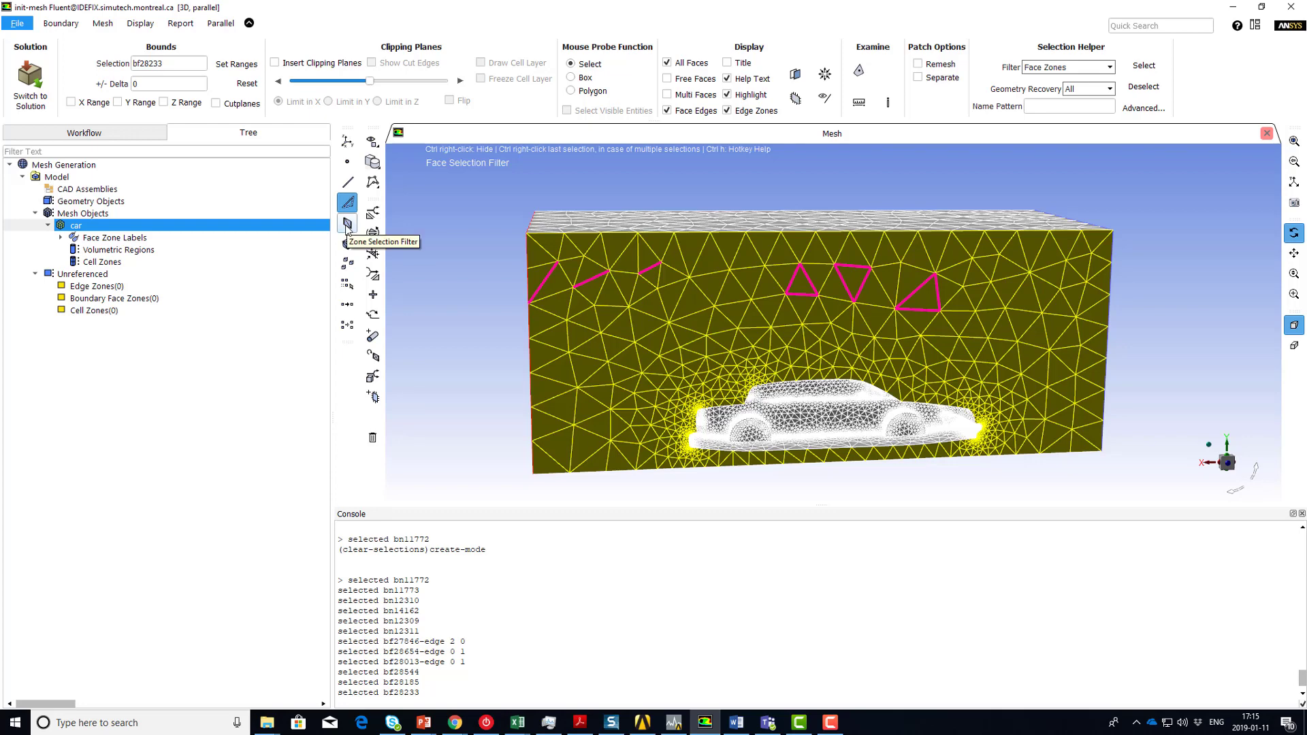
- Set the selection filter to zones and select the symmetry, outlet-top and car zones
{"action": "left_click", "coordinate": [348, 224]}
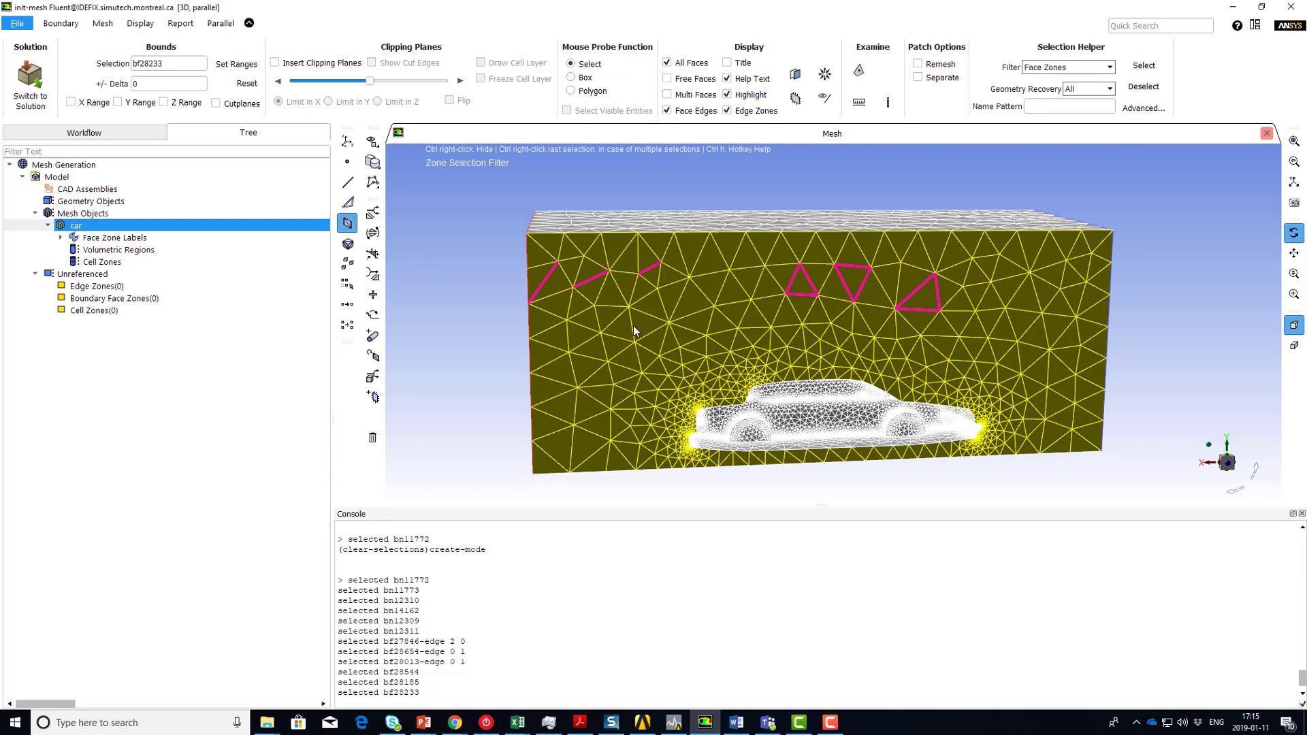
{"action": "left_click", "coordinate": [606, 336]}
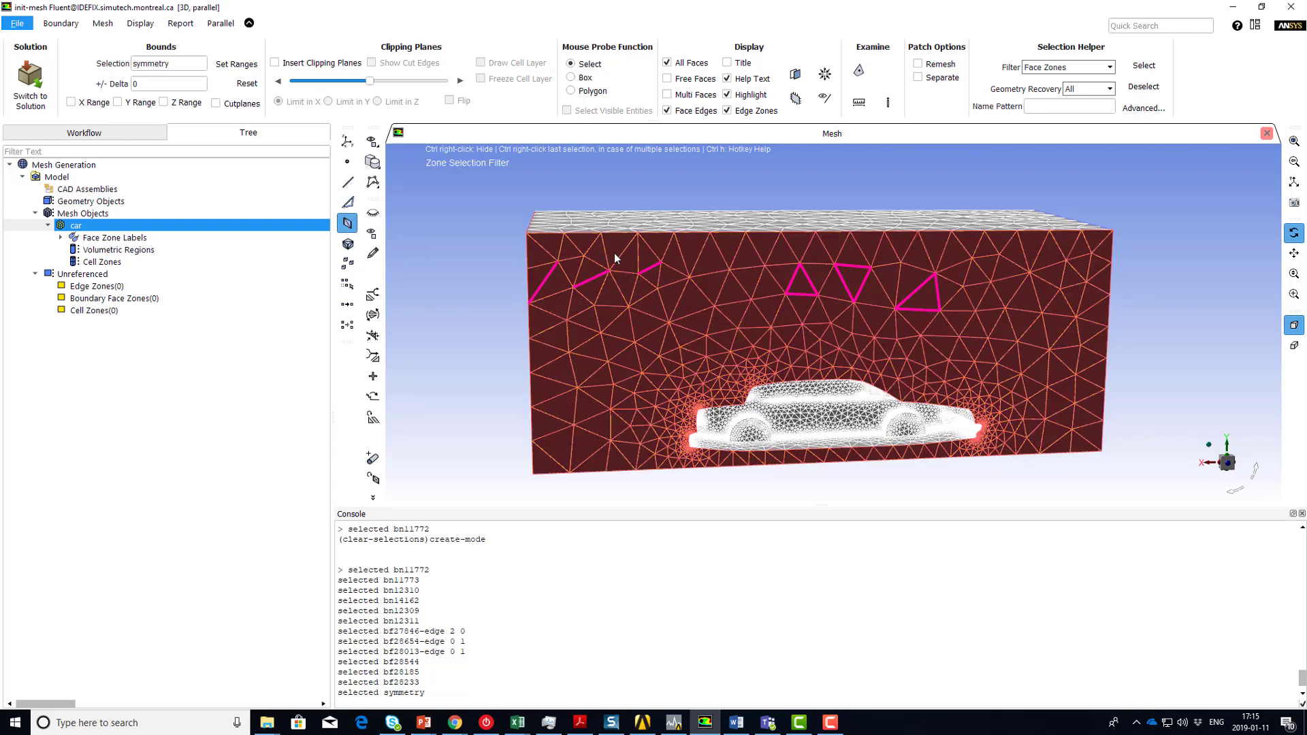
{"action": "right_click", "coordinate": [631, 222]}
{"action": "left_click_drag", "start_coordinate": [504, 311], "coordinate": [605, 313]}
{"action": "left_click_drag", "start_coordinate": [739, 347], "coordinate": [710, 371]}
{"action": "left_click", "coordinate": [800, 422]}
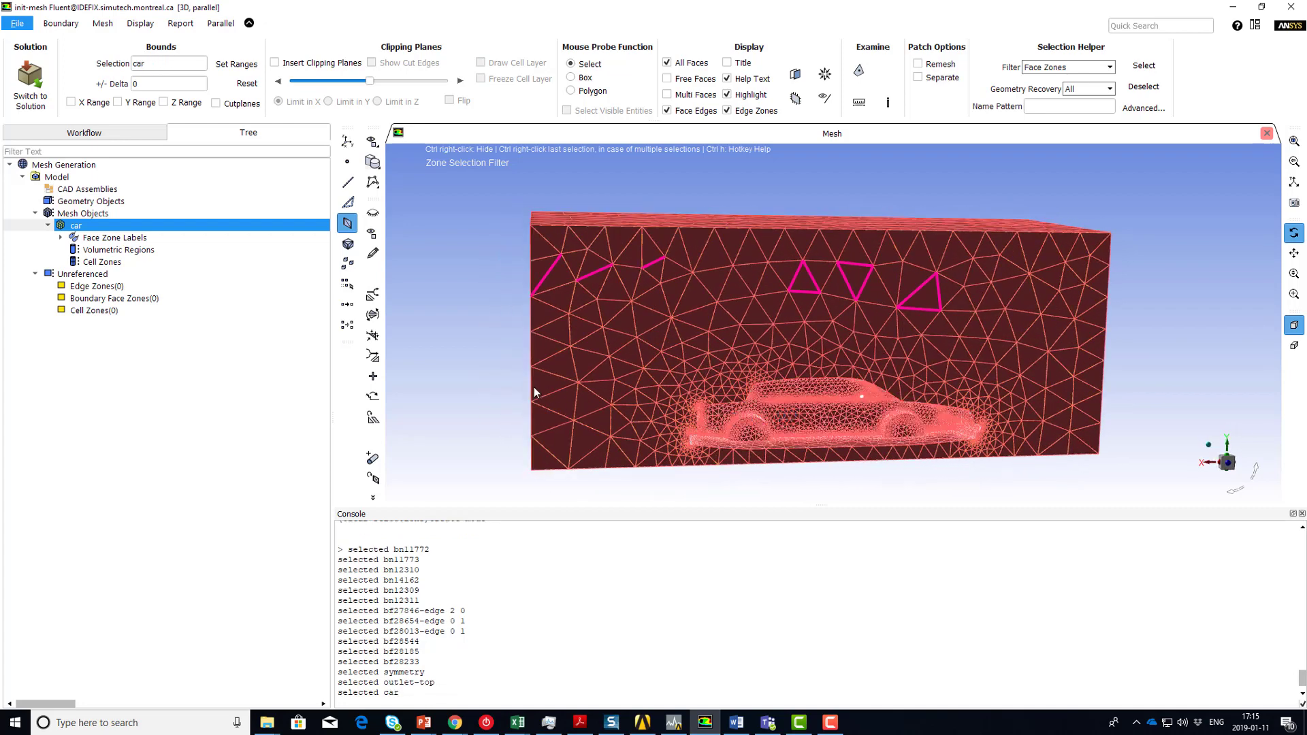
- Set the selection filter to objects, select the whole car mesh object and clear the selection
{"action": "left_click", "coordinate": [347, 245]}
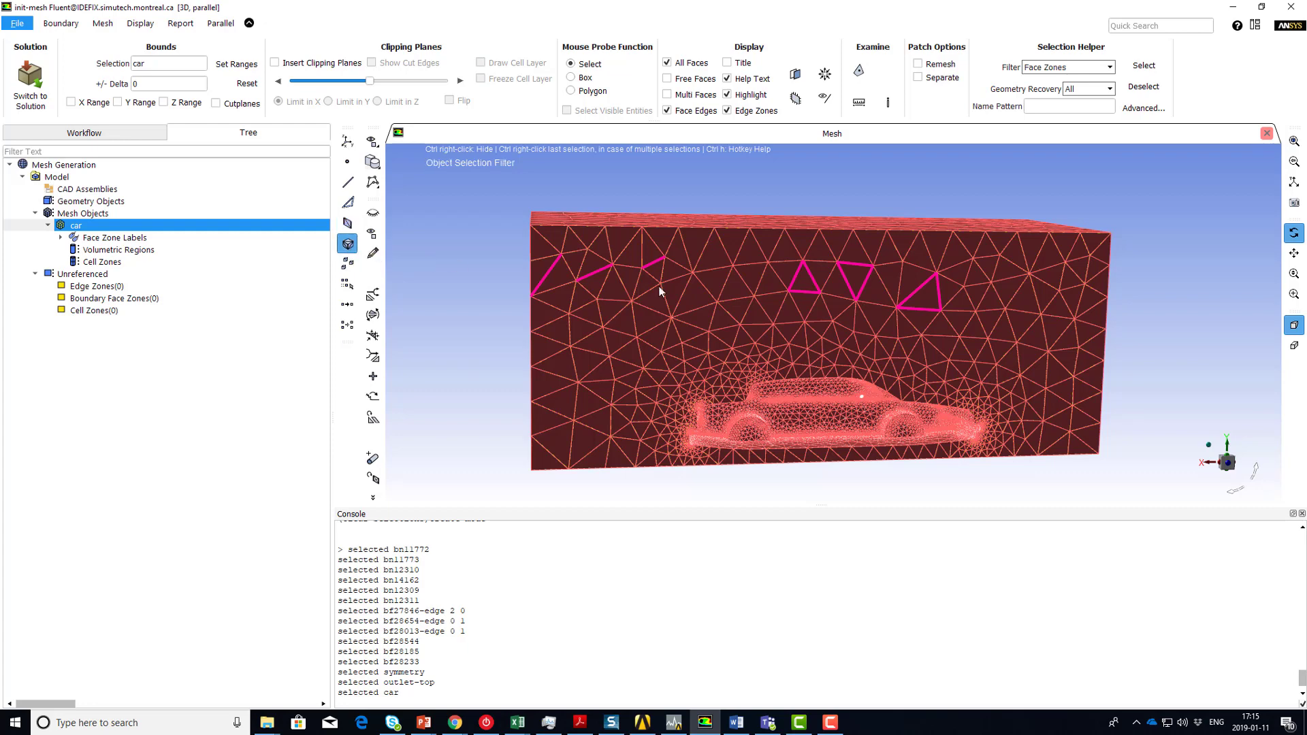
{"action": "left_click", "coordinate": [561, 335]}
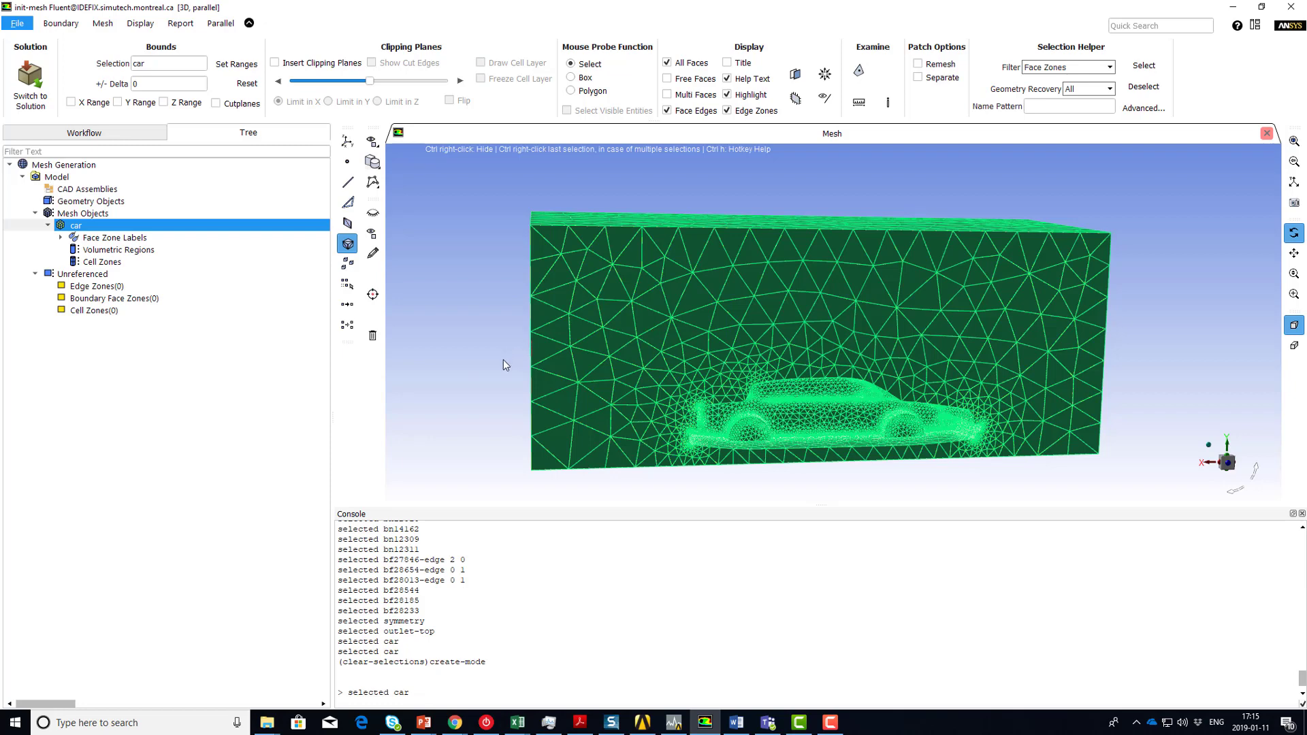
{"action": "left_click", "coordinate": [503, 252]}
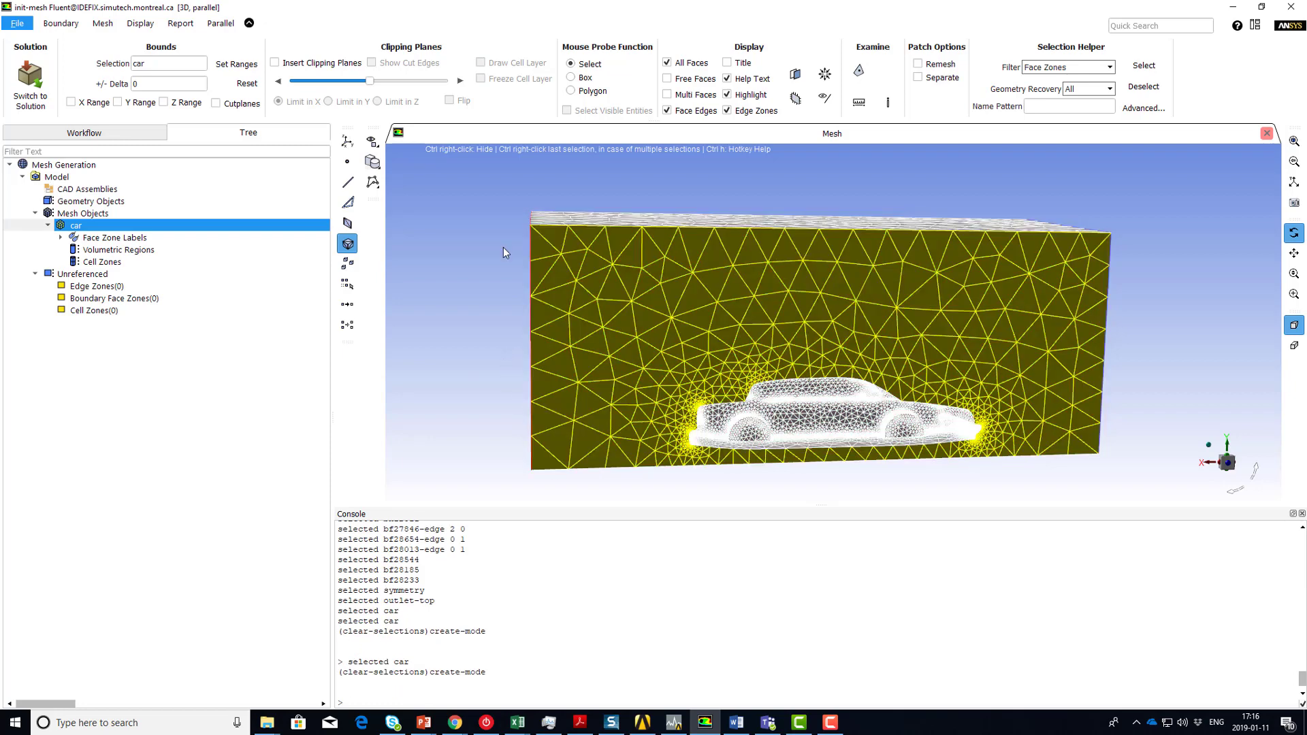
- Measure the distance between the two upper corner nodes of the symmetry face, and clear the selection
{"action": "left_click", "coordinate": [345, 164]}
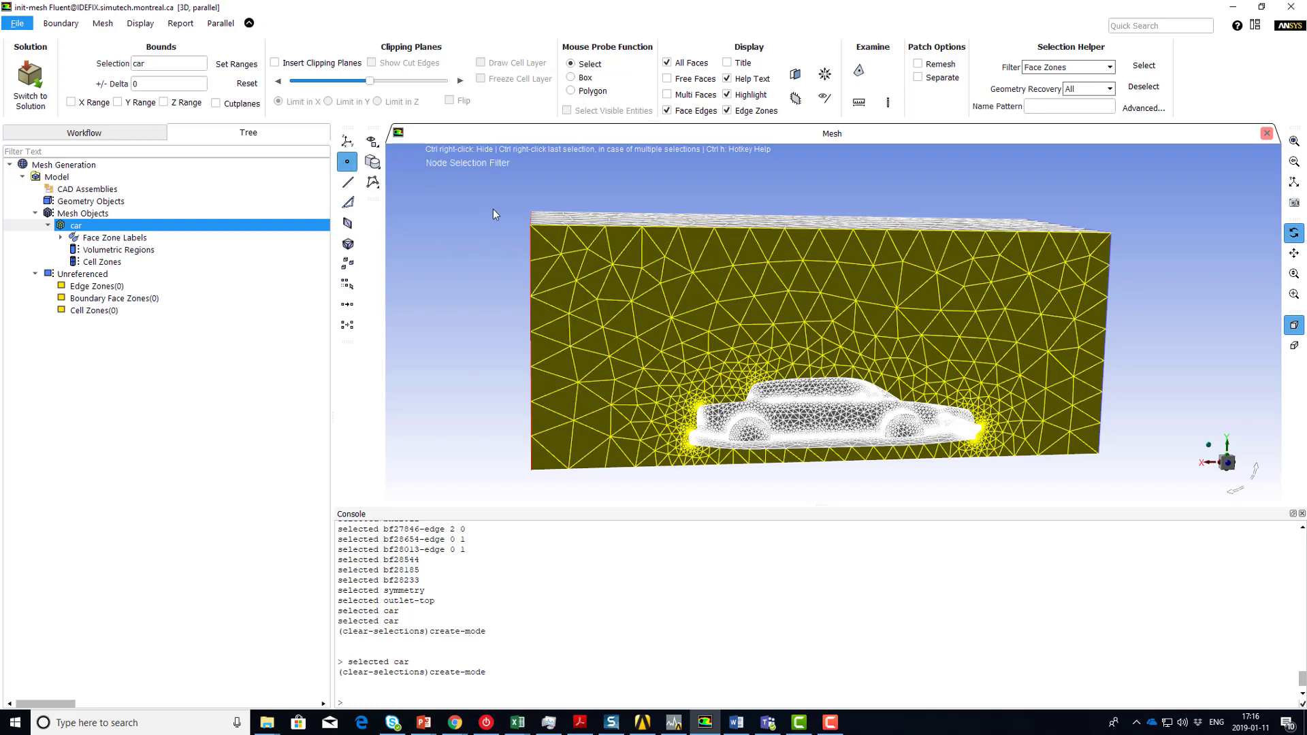
{"action": "left_click", "coordinate": [529, 226]}
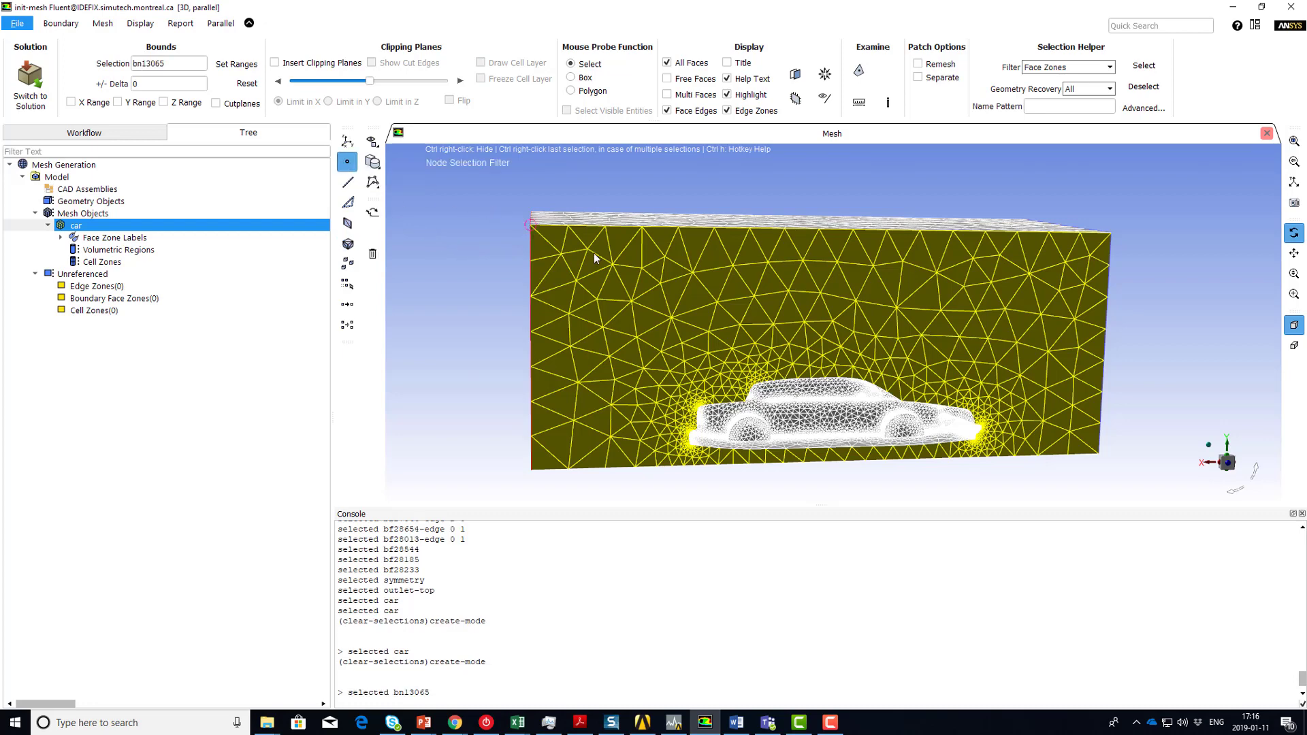
{"action": "left_click", "coordinate": [1112, 234]}
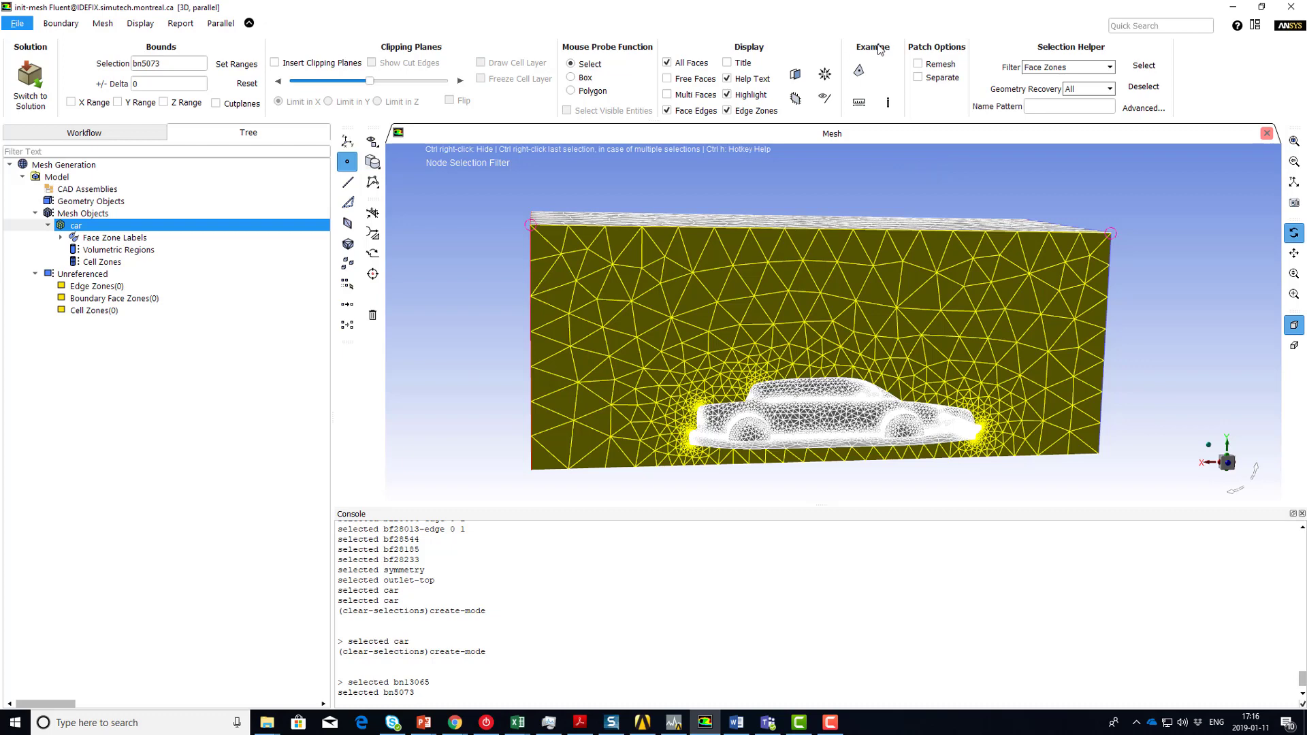
{"action": "left_click", "coordinate": [860, 106]}
{"action": "left_click_drag", "start_coordinate": [798, 182], "coordinate": [790, 160]}
{"action": "scroll", "coordinate": [837, 219], "scroll_direction": "up", "scroll_amount": 3}
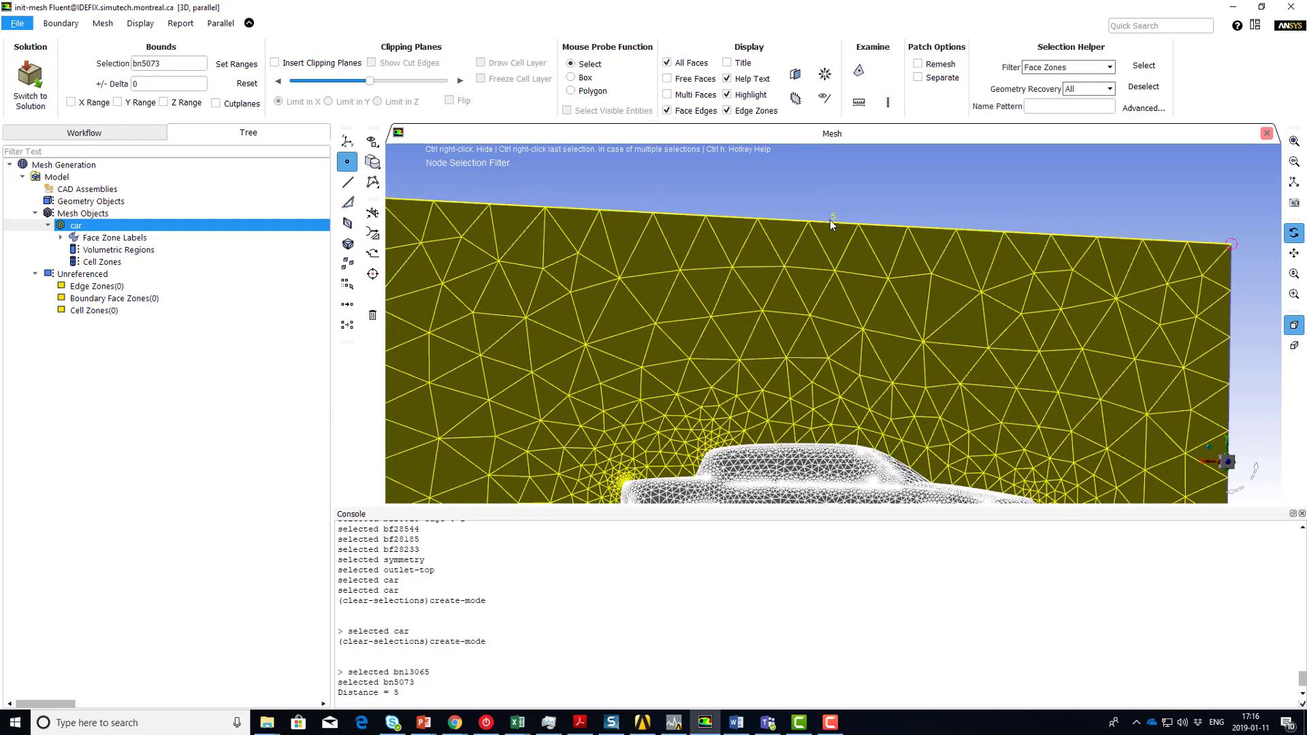
{"action": "scroll", "coordinate": [831, 219], "scroll_direction": "down", "scroll_amount": 5}
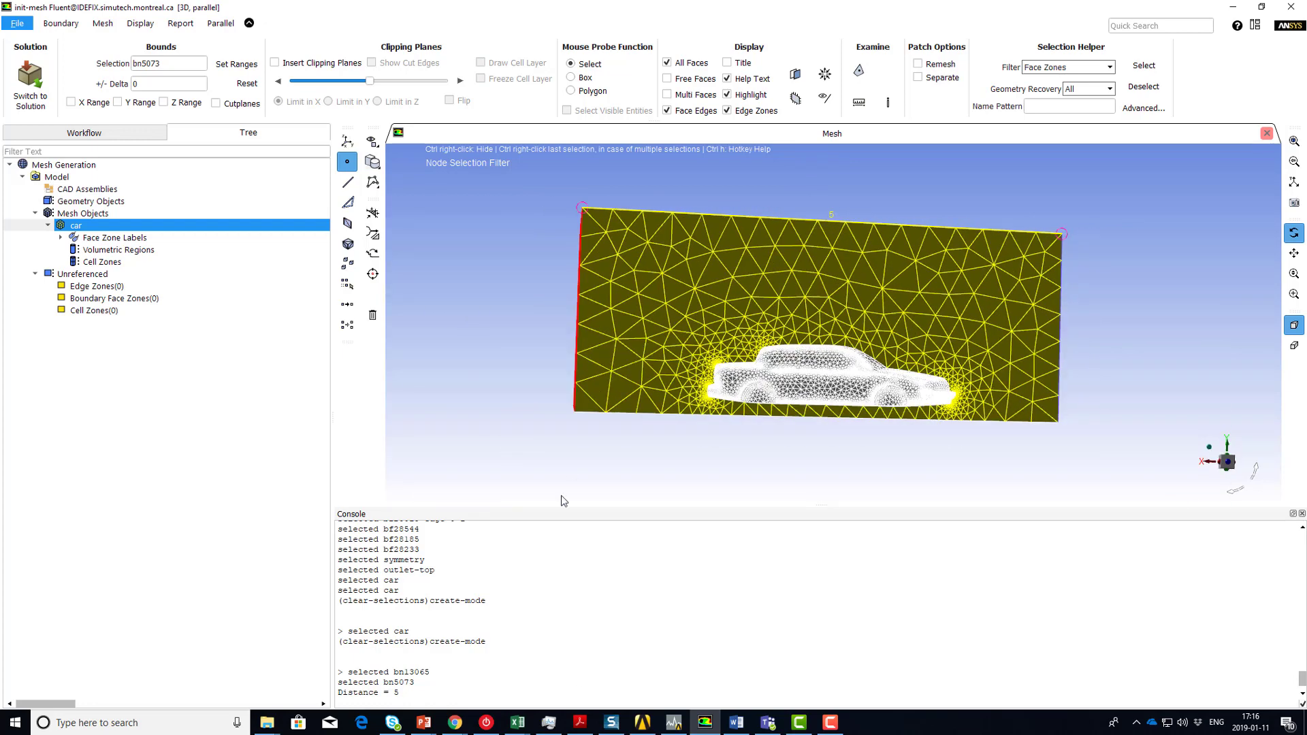
{"action": "left_click_drag", "start_coordinate": [338, 692], "coordinate": [404, 693]}
{"action": "left_click_drag", "start_coordinate": [389, 234], "coordinate": [404, 232]}
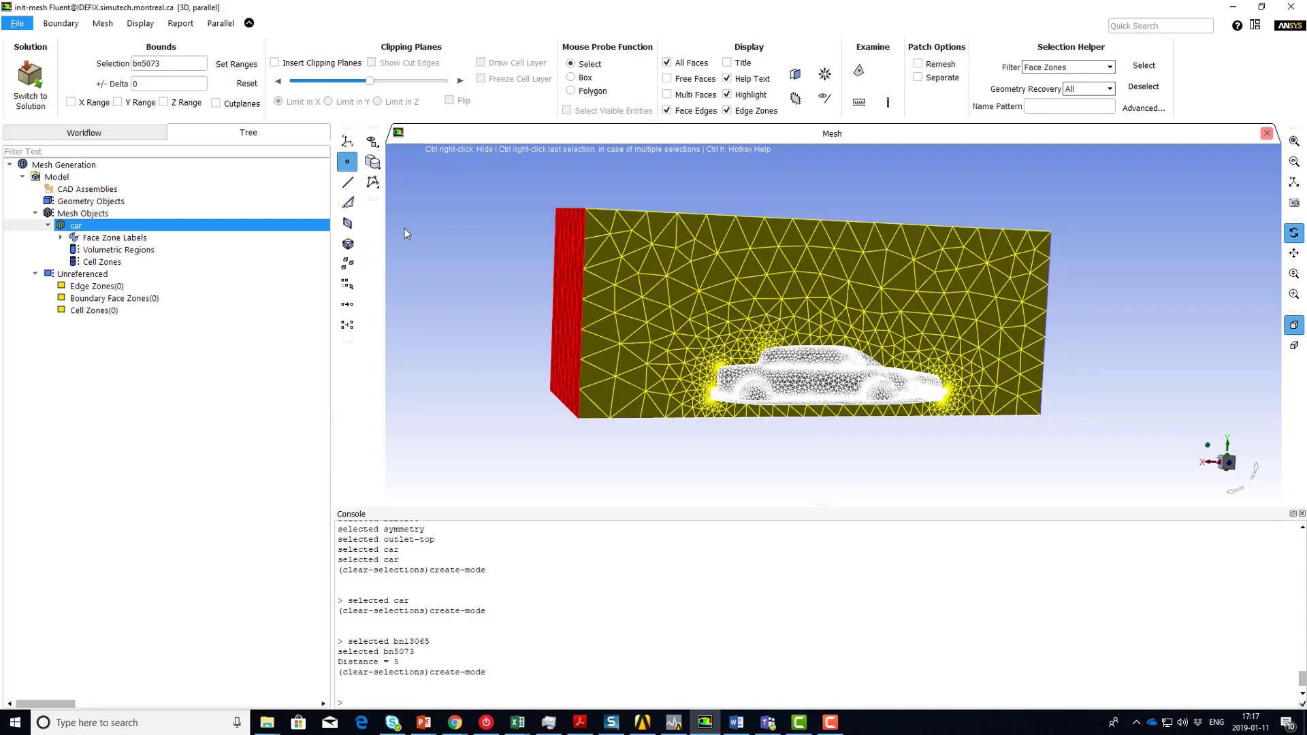
- Select the symmetry zone and hide it to look inside the domain around the car
{"action": "left_click", "coordinate": [348, 224]}
{"action": "left_click", "coordinate": [644, 290]}
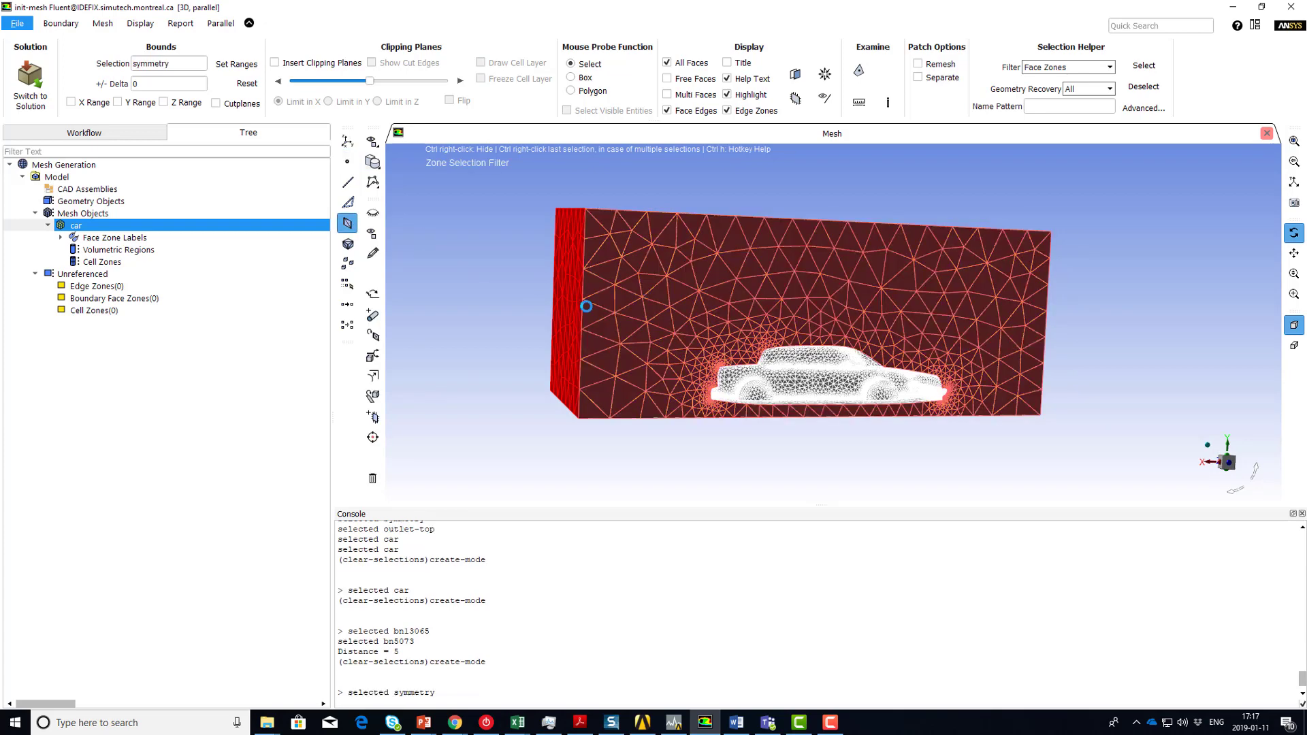
{"action": "left_click", "coordinate": [378, 214]}
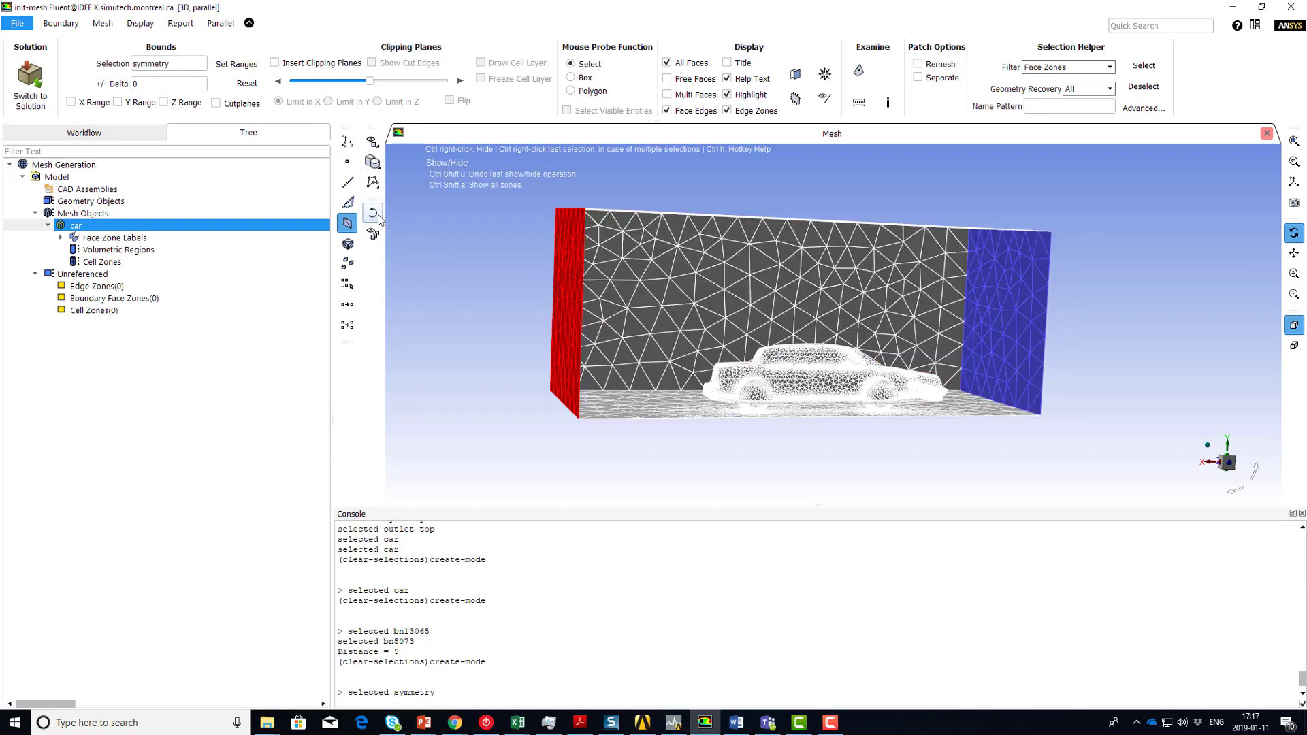
{"action": "left_click_drag", "start_coordinate": [502, 291], "coordinate": [492, 347]}
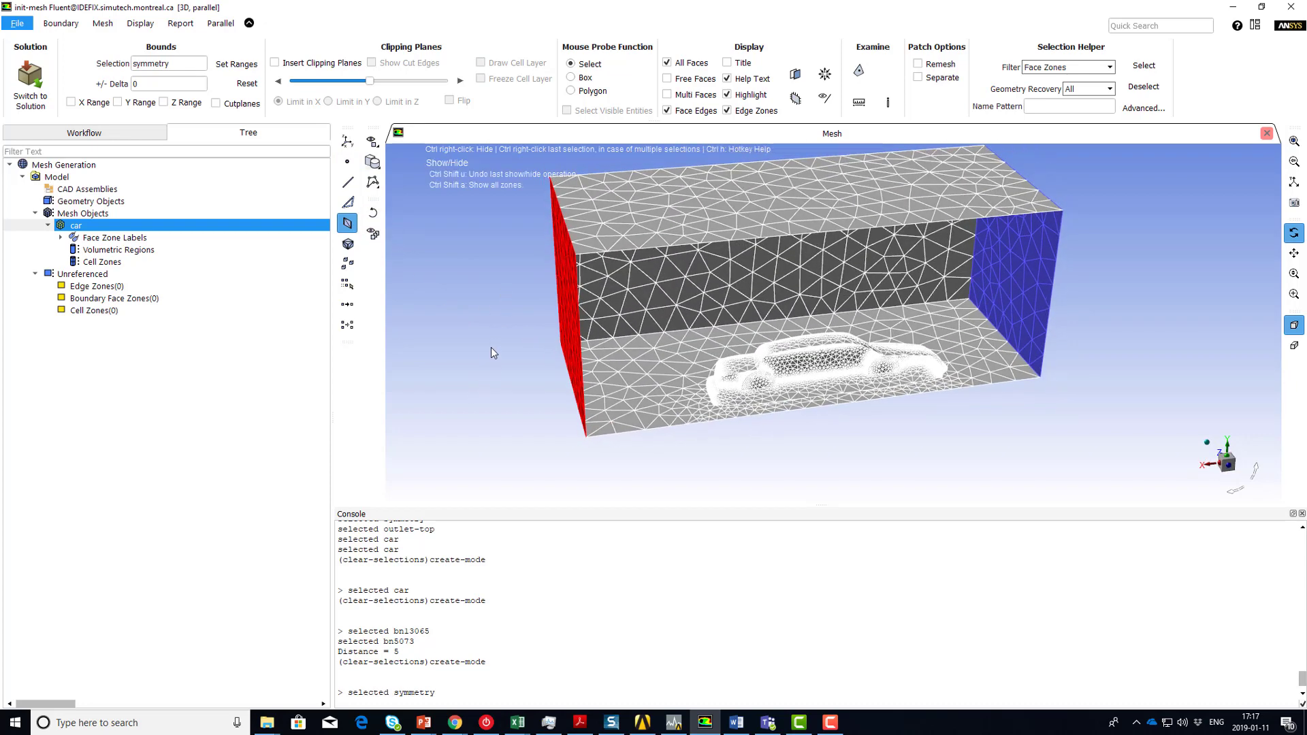
- Isolate the outlet-side zone in the display and restore the display of all zones
{"action": "left_click", "coordinate": [403, 247]}
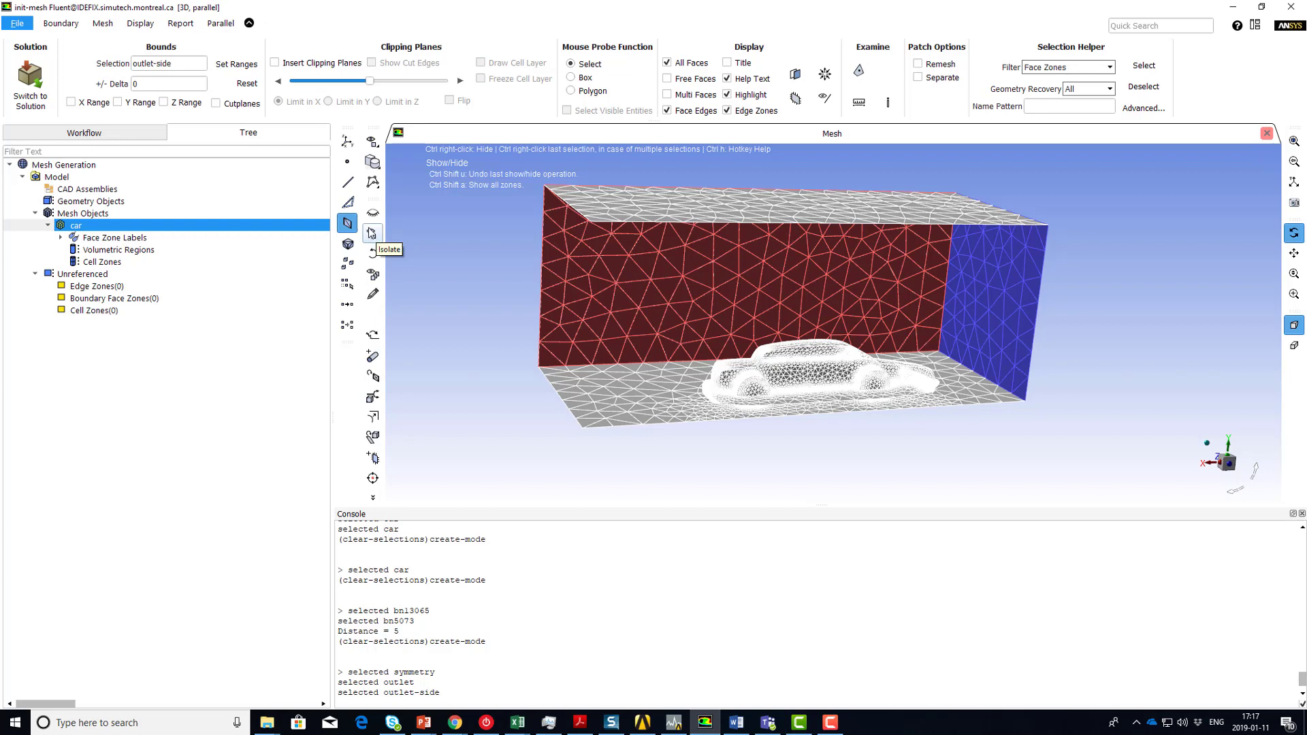
{"action": "left_click", "coordinate": [373, 234]}
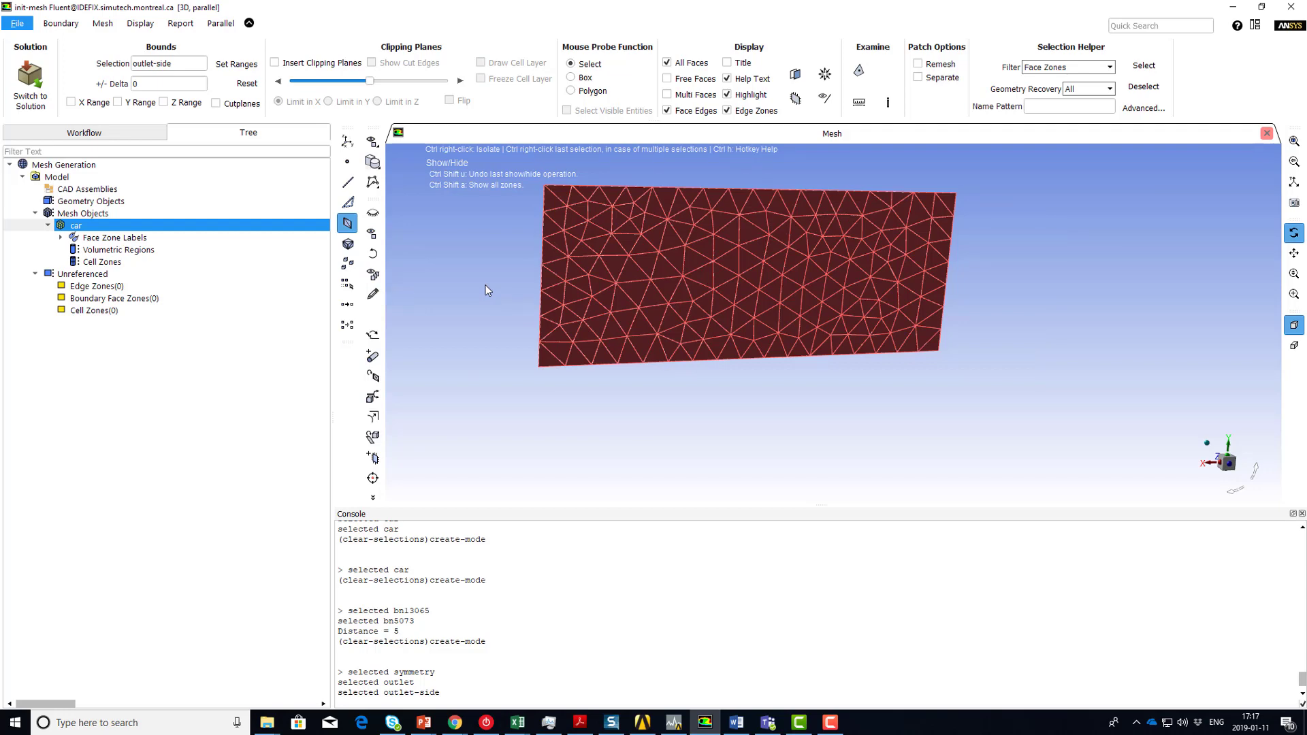
{"action": "left_click", "coordinate": [372, 275]}
{"action": "left_click_drag", "start_coordinate": [532, 331], "coordinate": [480, 342]}
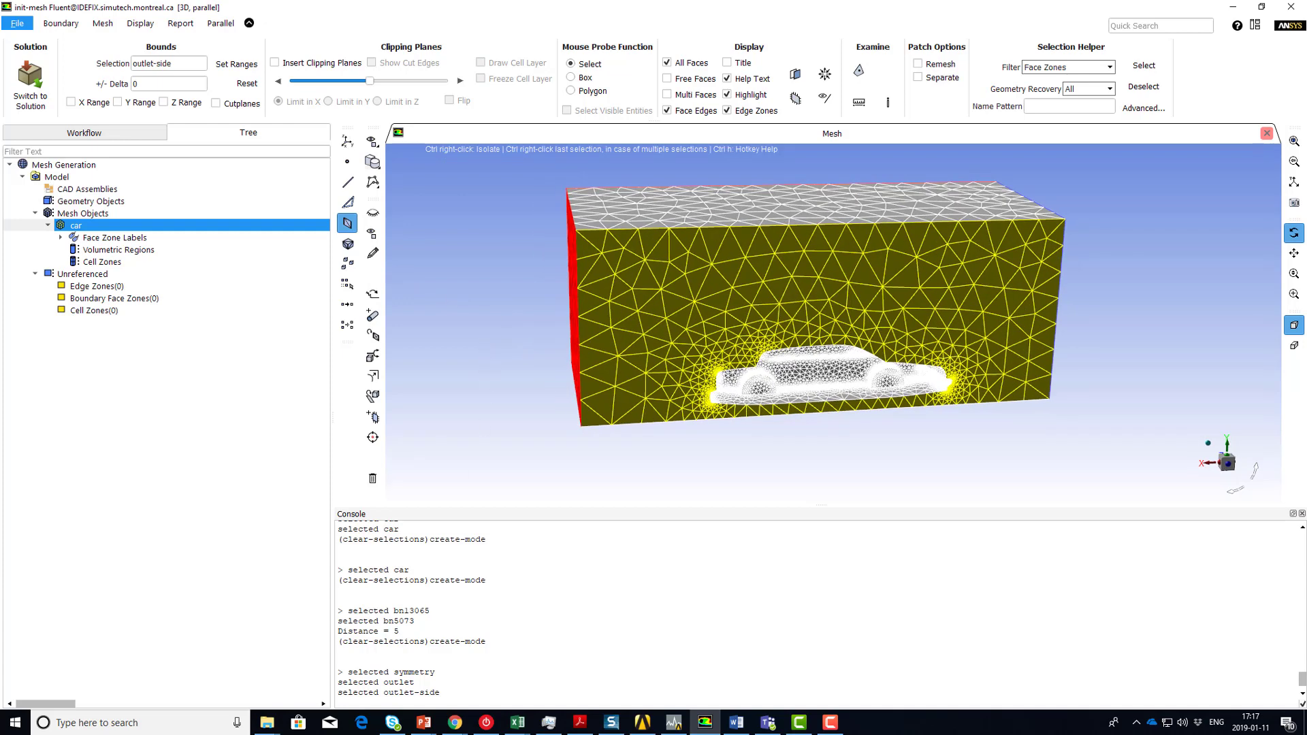
- Make the symmetry and outlet-top zones transparent to view the car inside, and return them to opaque
{"action": "left_click", "coordinate": [799, 79]}
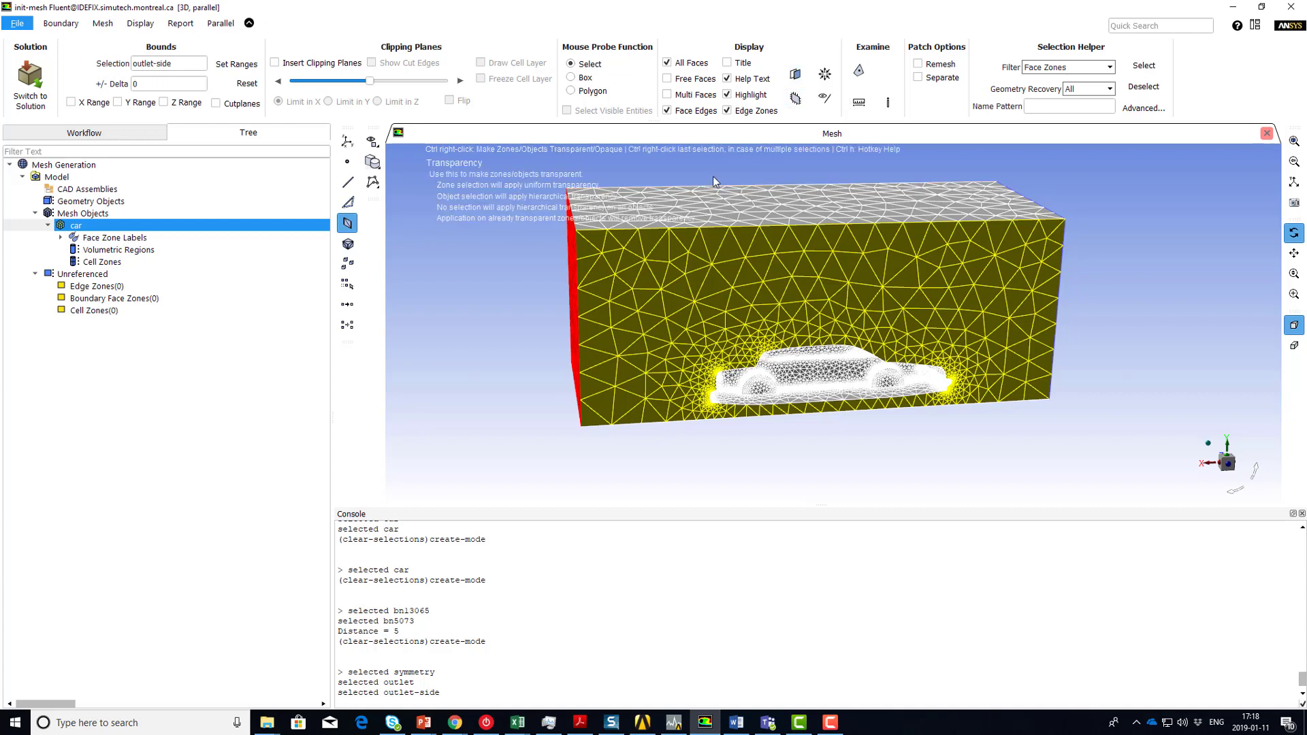
{"action": "middle_click_drag", "start_coordinate": [533, 341], "coordinate": [576, 422]}
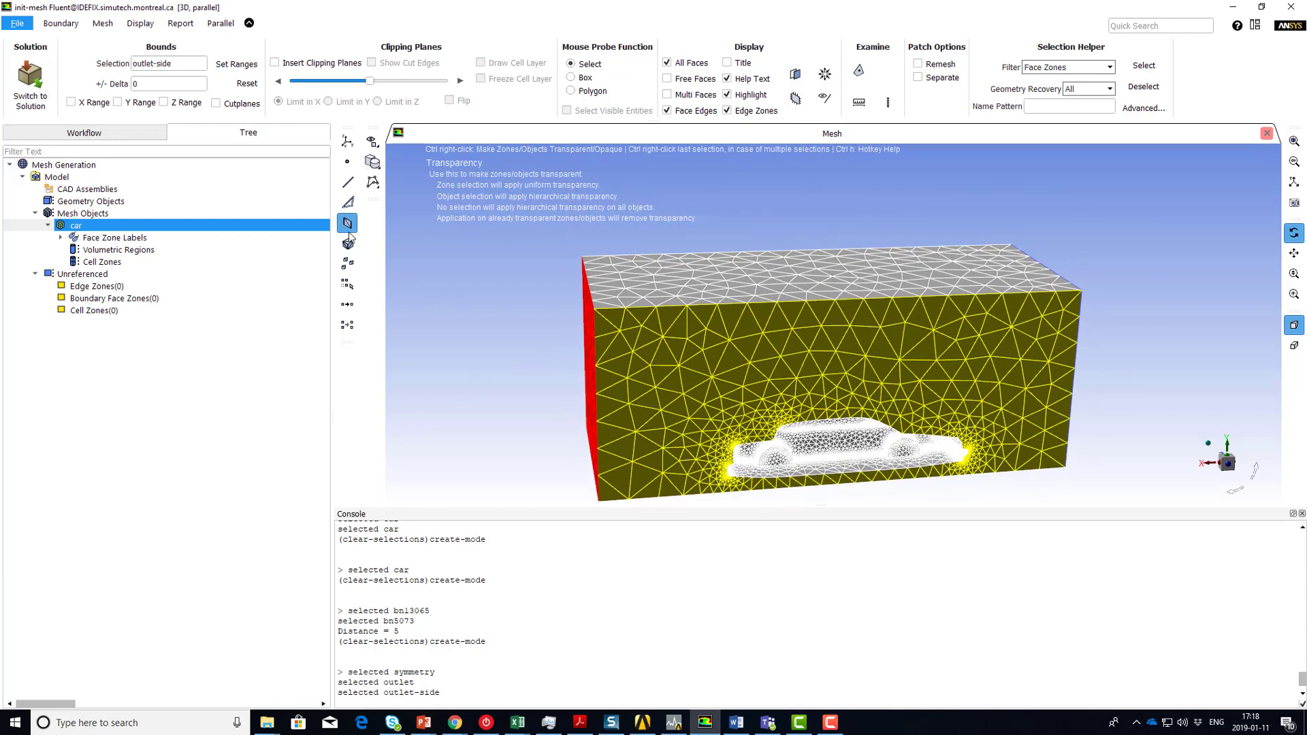
{"action": "left_click", "coordinate": [659, 354]}
{"action": "left_click", "coordinate": [671, 289]}
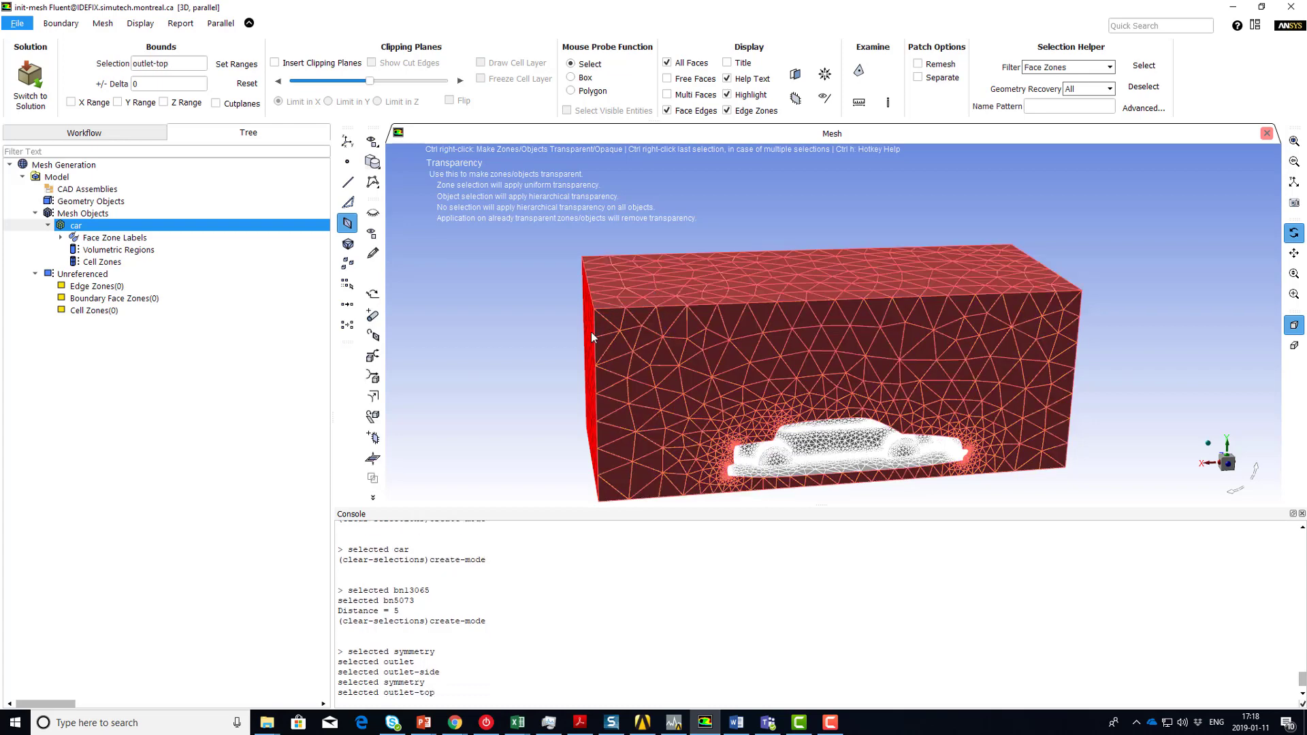
{"action": "left_click", "coordinate": [795, 74]}
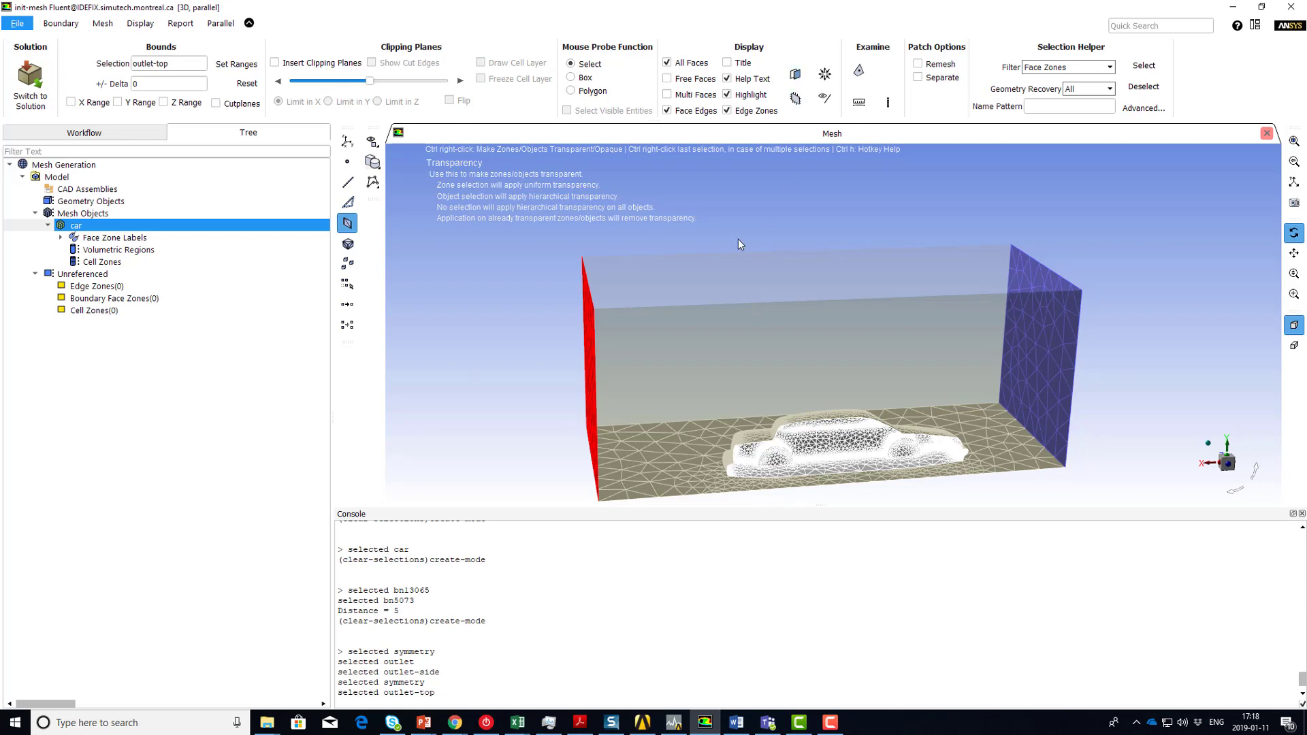
{"action": "left_click_drag", "start_coordinate": [720, 258], "coordinate": [789, 261]}
{"action": "right_click", "coordinate": [524, 396]}
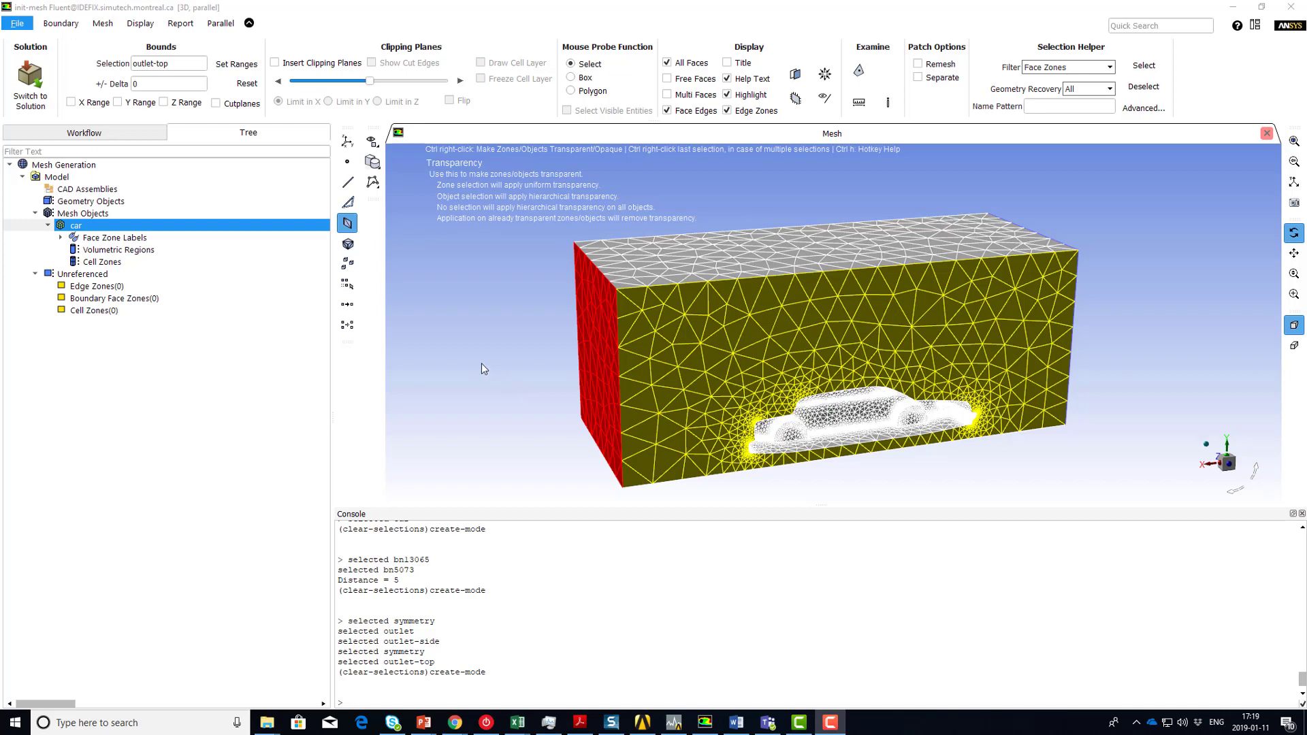
- Apply hierarchical transparency to all objects with nothing selected, and inspect the car inside the domain
{"action": "left_click", "coordinate": [795, 75]}
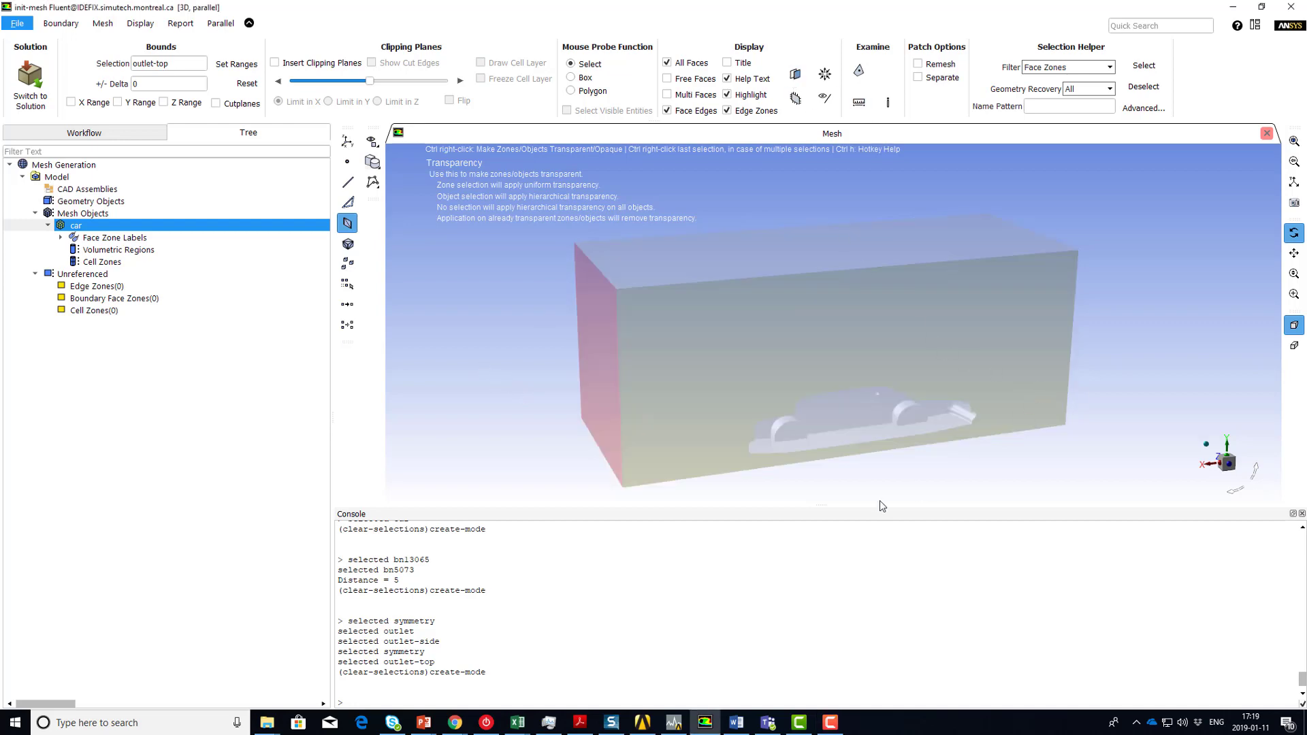
{"action": "left_click_drag", "start_coordinate": [799, 428], "coordinate": [643, 449]}
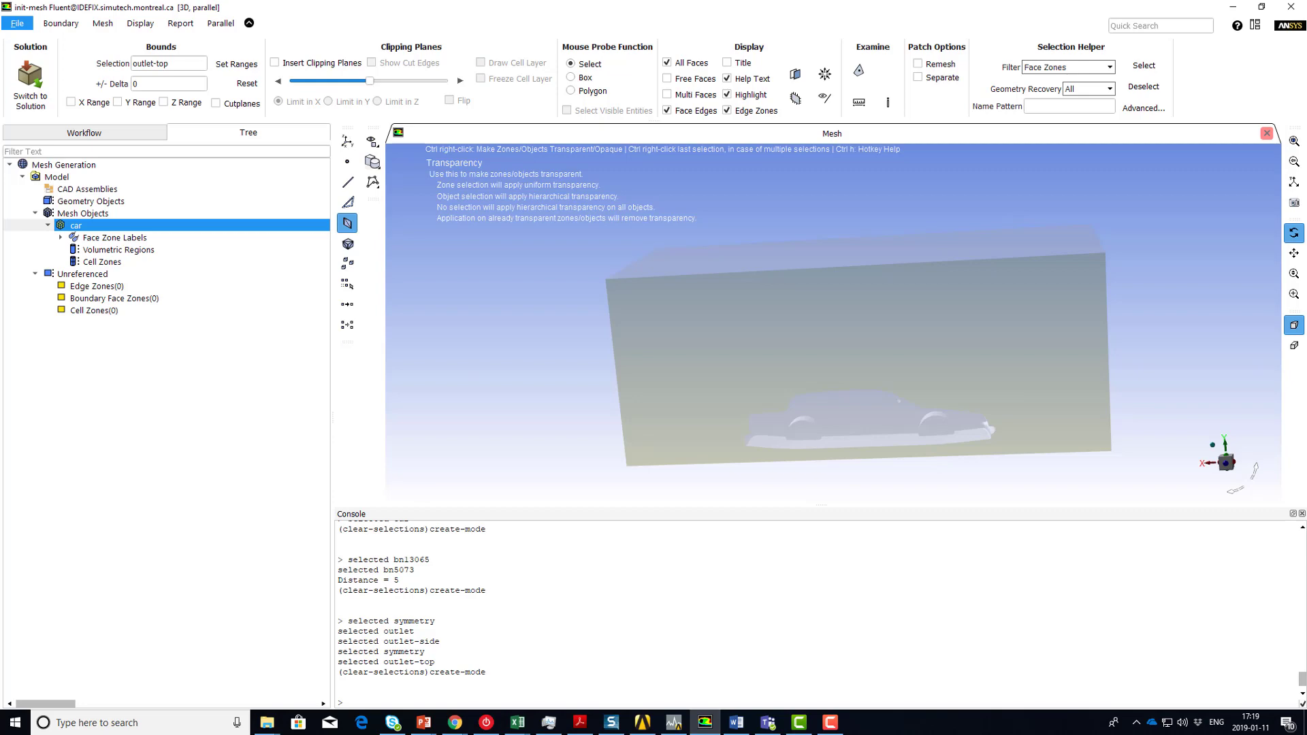
- Reset the mesh display to opaque, insert a clipping plane limited in X, and shift it to show more of the car
{"action": "left_click", "coordinate": [795, 74]}
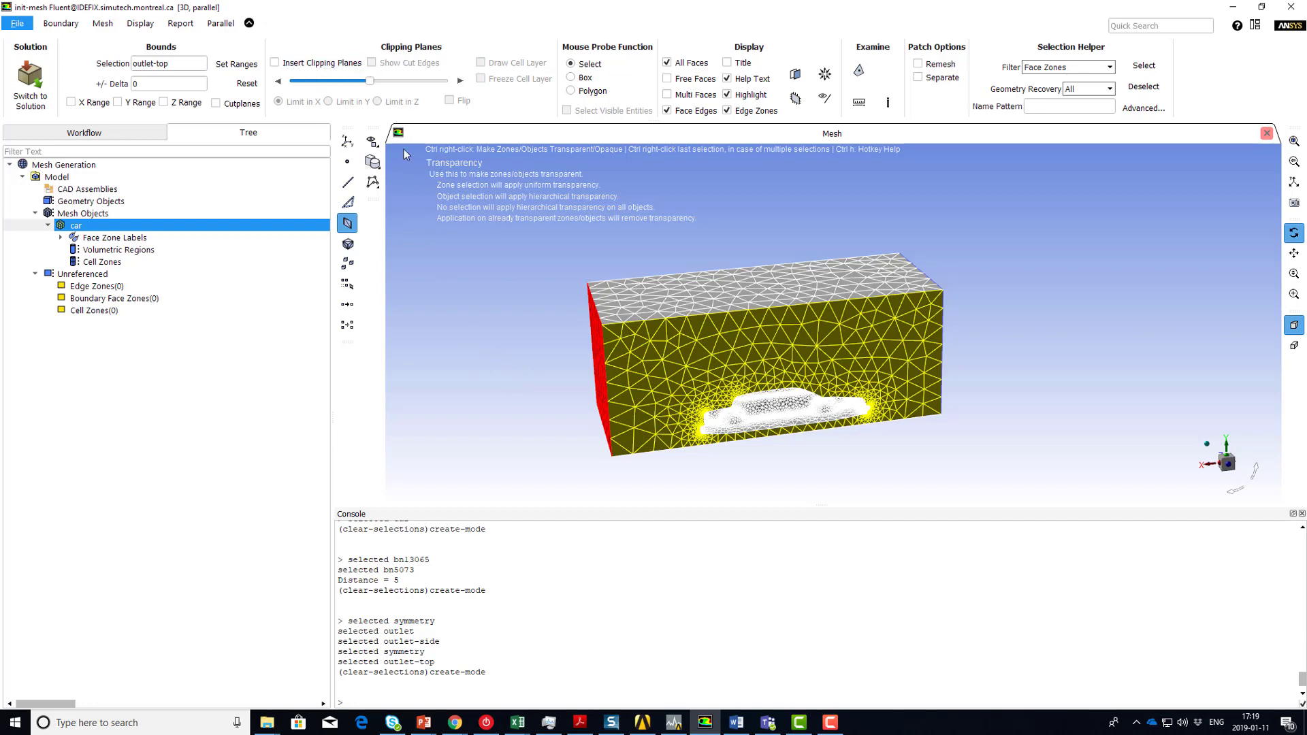
{"action": "left_click", "coordinate": [276, 63]}
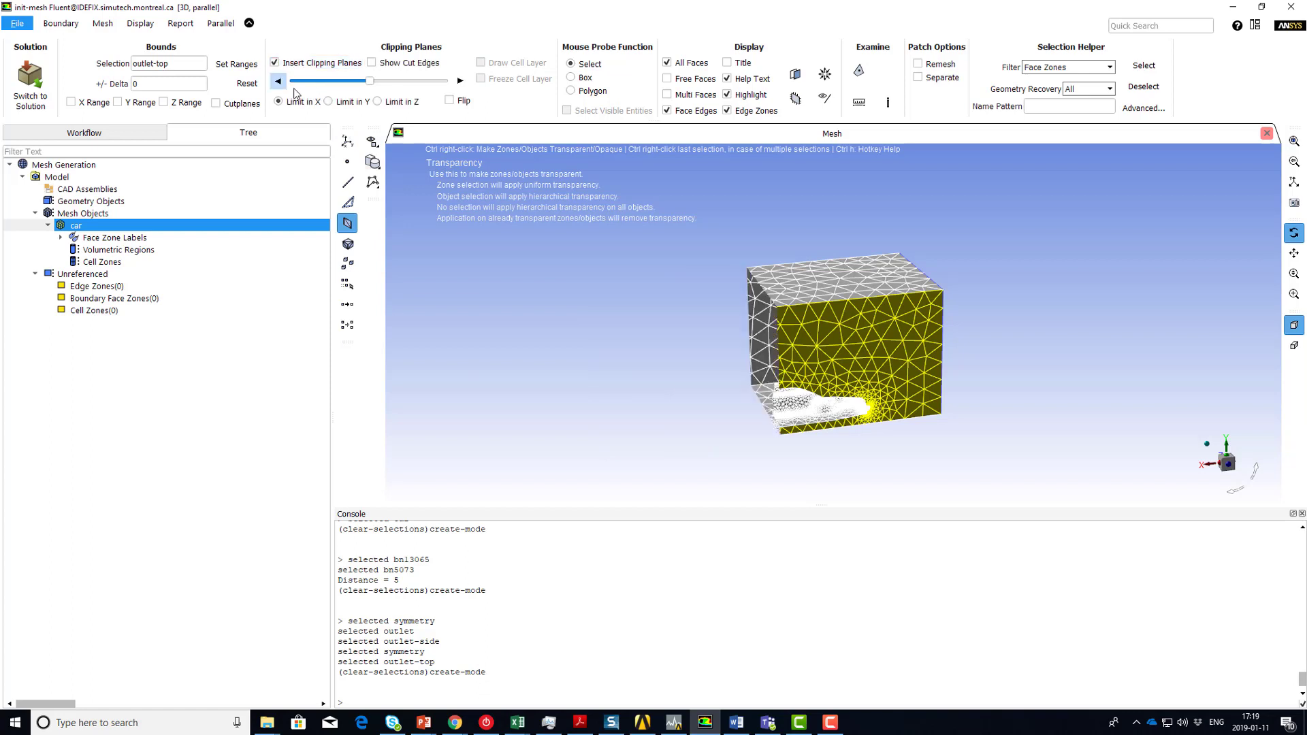
{"action": "mouse_move", "coordinate": [373, 85]}
{"action": "left_mouse_down"}
{"action": "mouse_move", "coordinate": [439, 82]}
{"action": "mouse_move", "coordinate": [370, 85]}
{"action": "mouse_move", "coordinate": [392, 83]}
{"action": "left_mouse_up"}
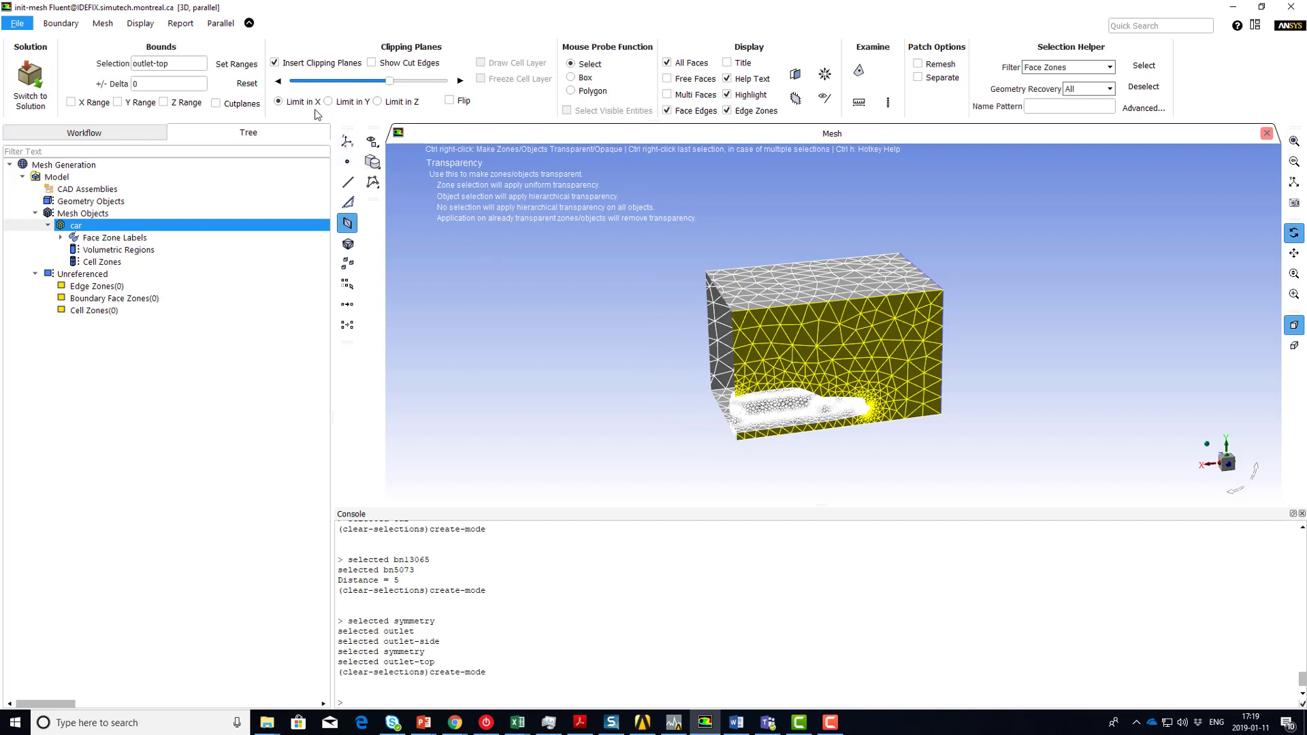
- Limit the clipping plane in Y, lower it to about the car's body height, and inspect the cut domain from several angles
{"action": "left_click", "coordinate": [332, 102]}
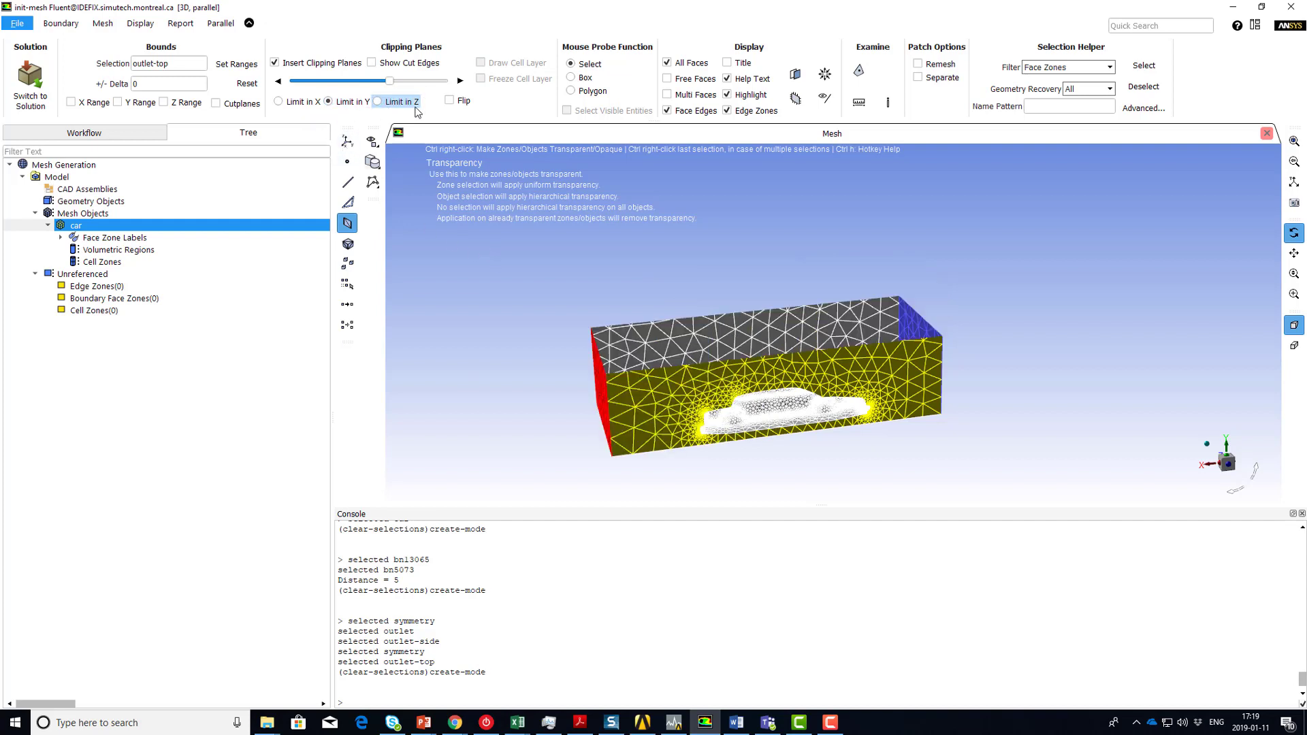
{"action": "left_click_drag", "start_coordinate": [614, 367], "coordinate": [575, 301]}
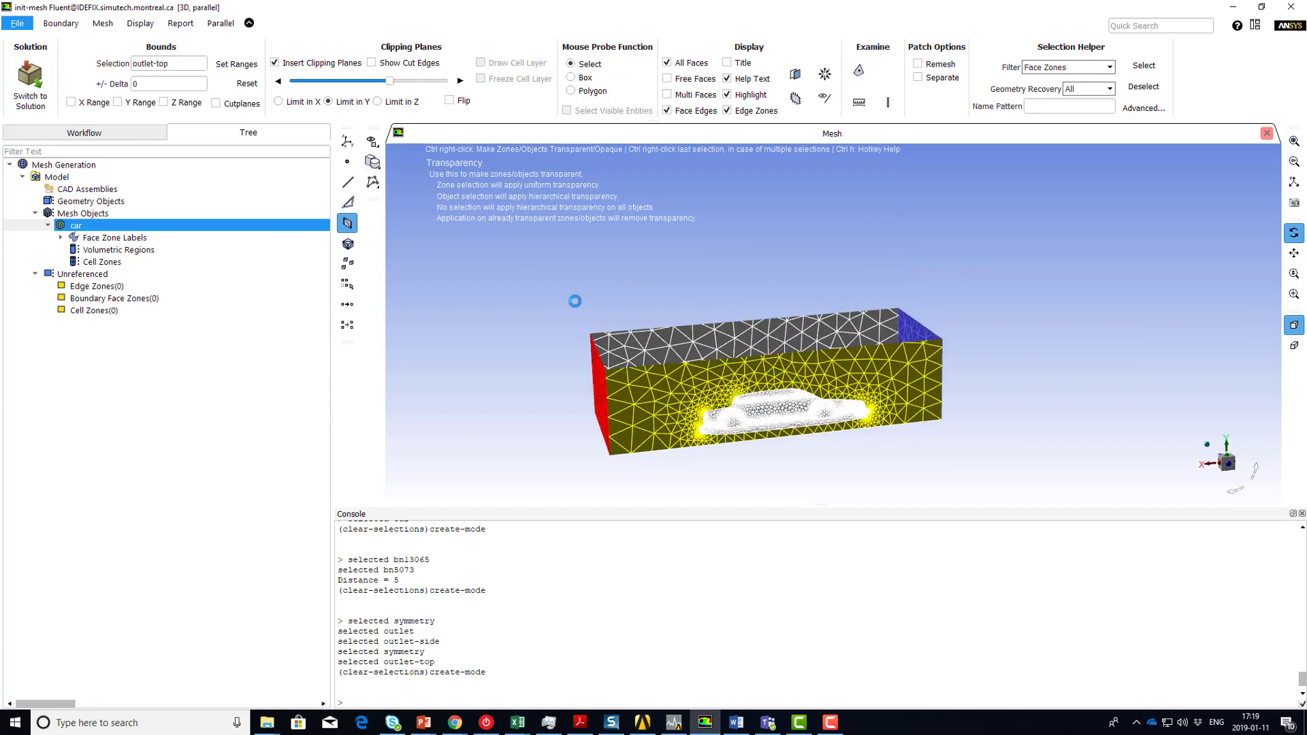
{"action": "left_click_drag", "start_coordinate": [393, 80], "coordinate": [337, 80]}
{"action": "left_click_drag", "start_coordinate": [755, 422], "coordinate": [769, 487]}
{"action": "key", "text": "ctrl+f"}
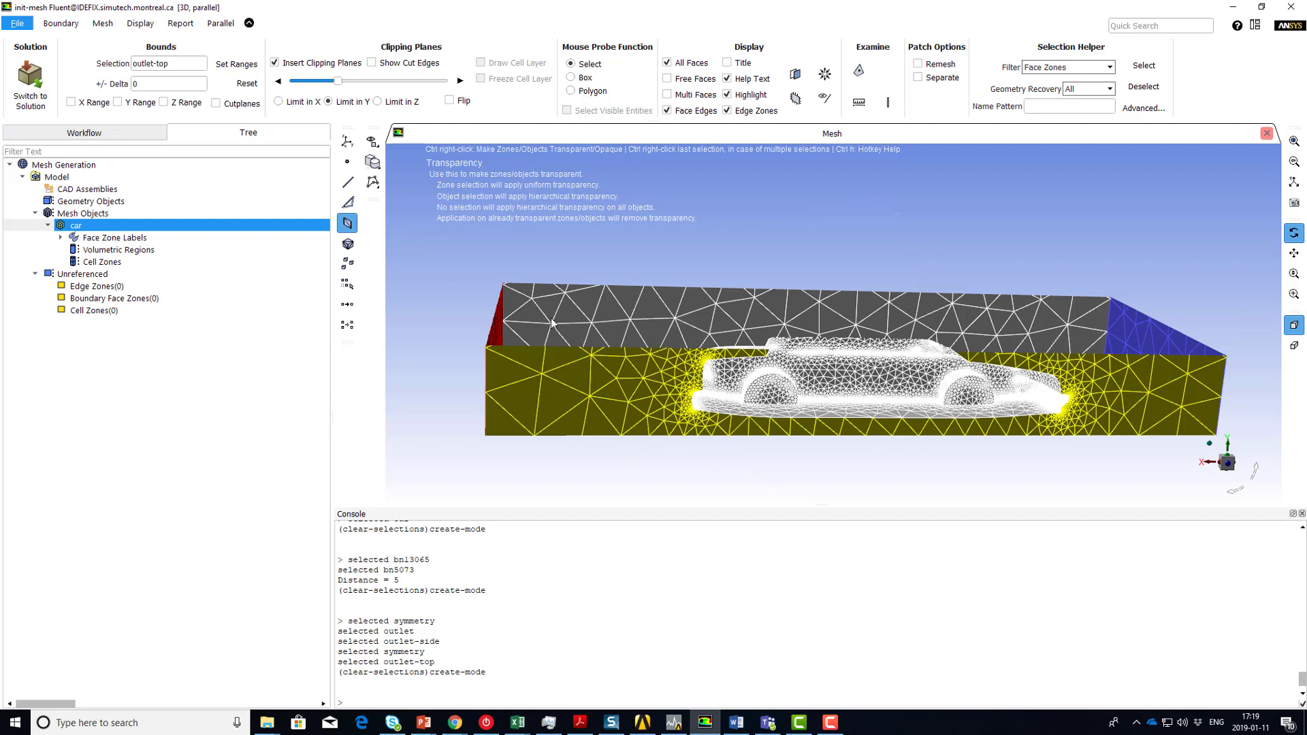
{"action": "left_click_drag", "start_coordinate": [602, 300], "coordinate": [606, 329]}
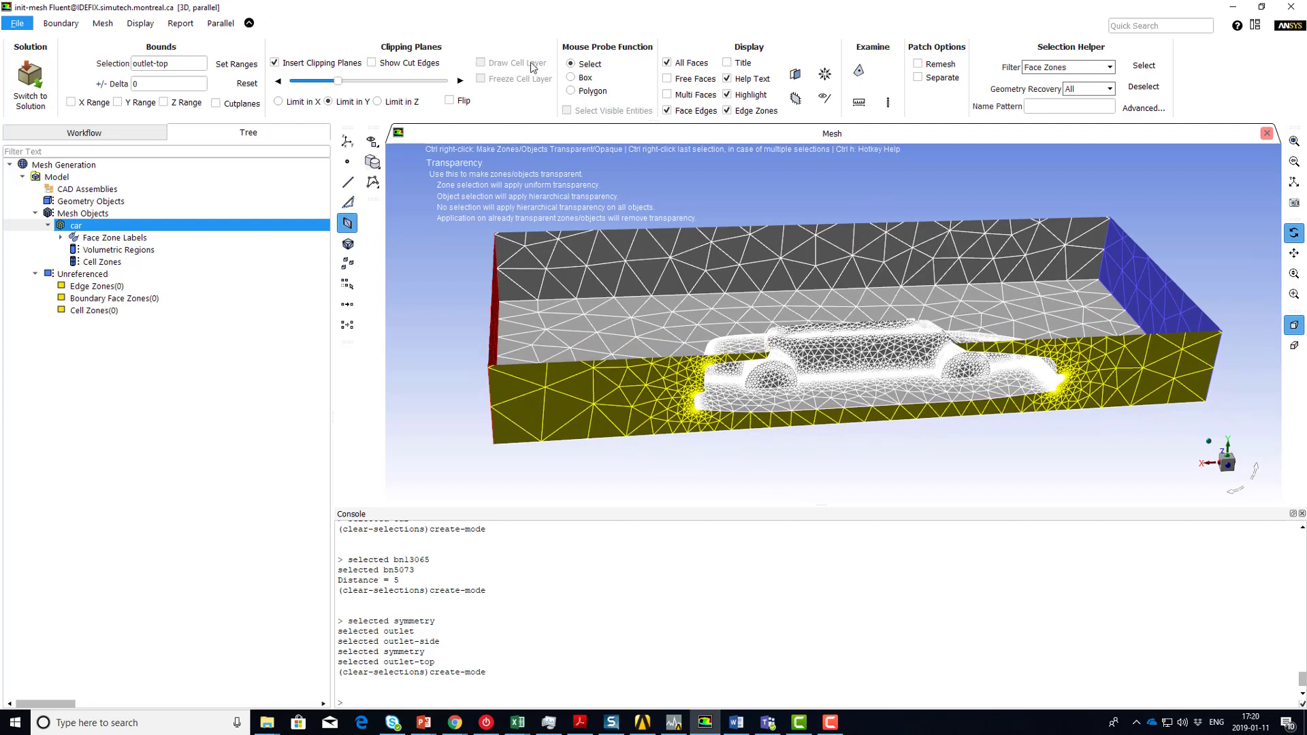
{"action": "left_click_drag", "start_coordinate": [709, 338], "coordinate": [701, 289]}
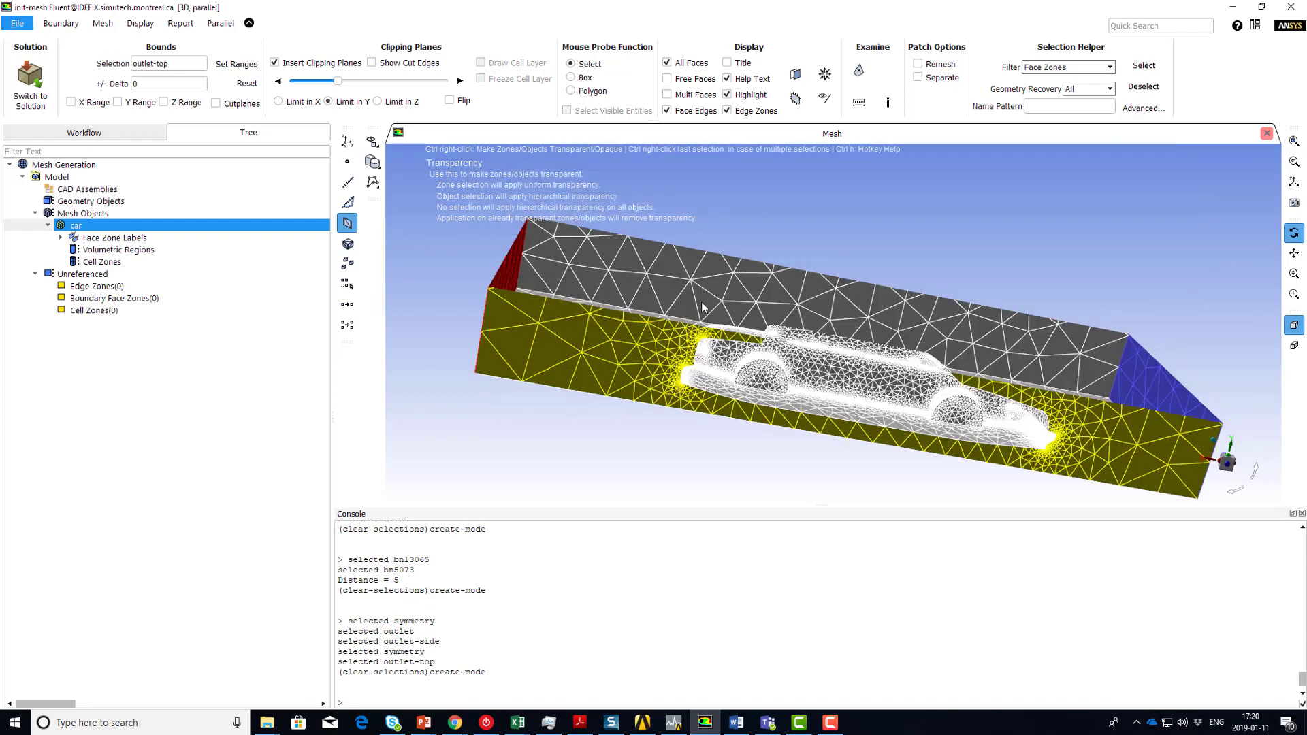
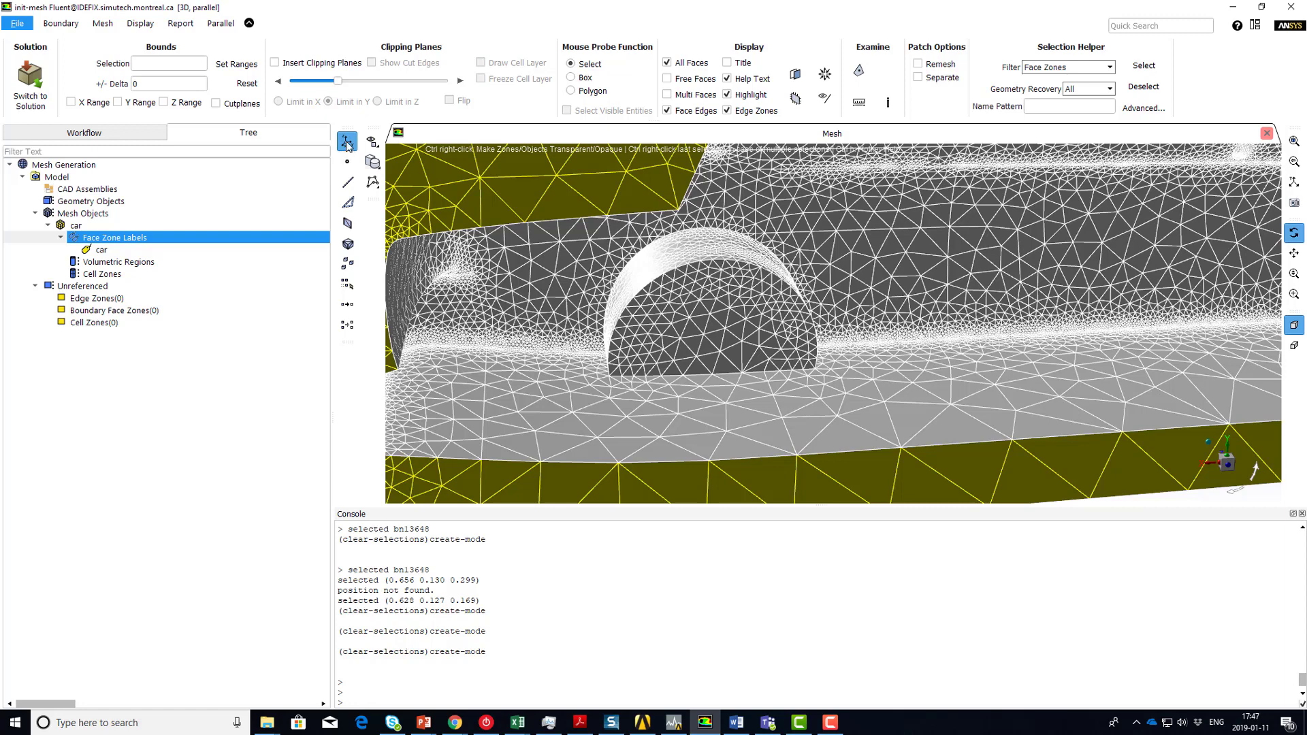
- Probe a position at the base of the car's wheel, review its coordinates in the selection field, and clear the selection
{"action": "left_click", "coordinate": [712, 372]}
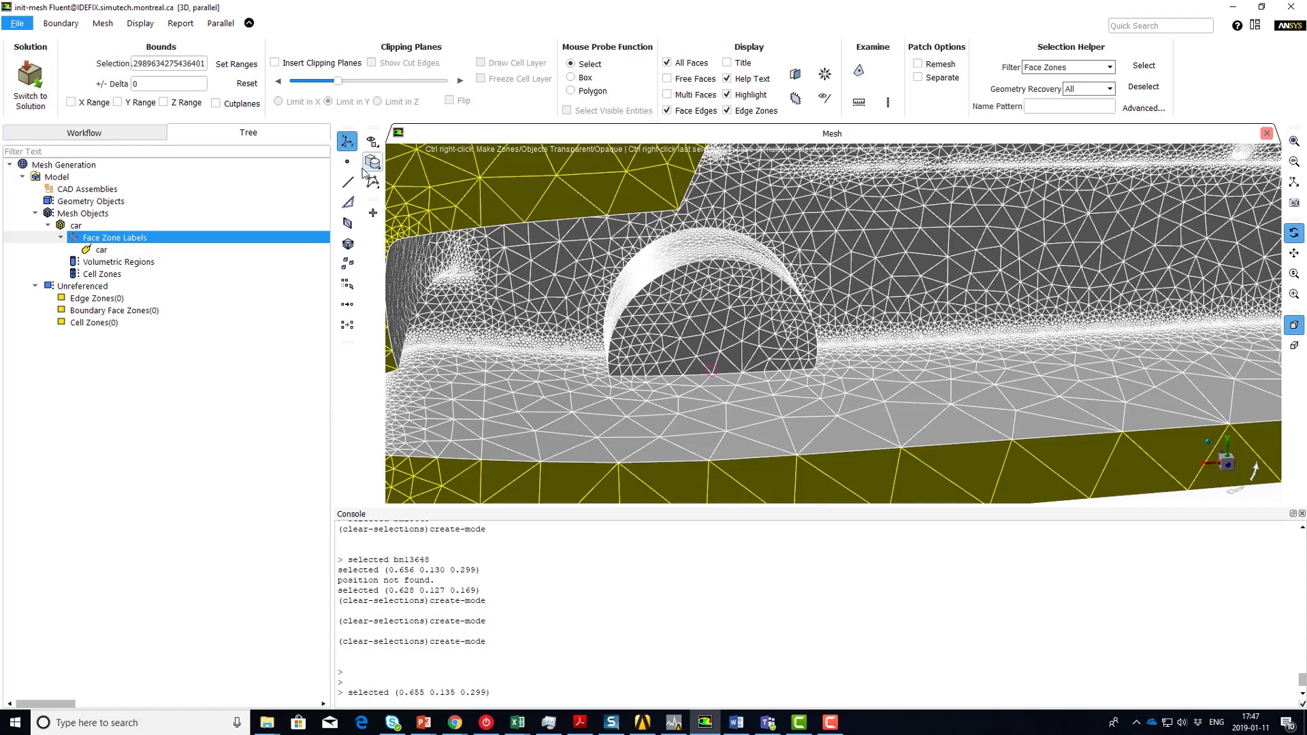
{"action": "double_click", "coordinate": [156, 66]}
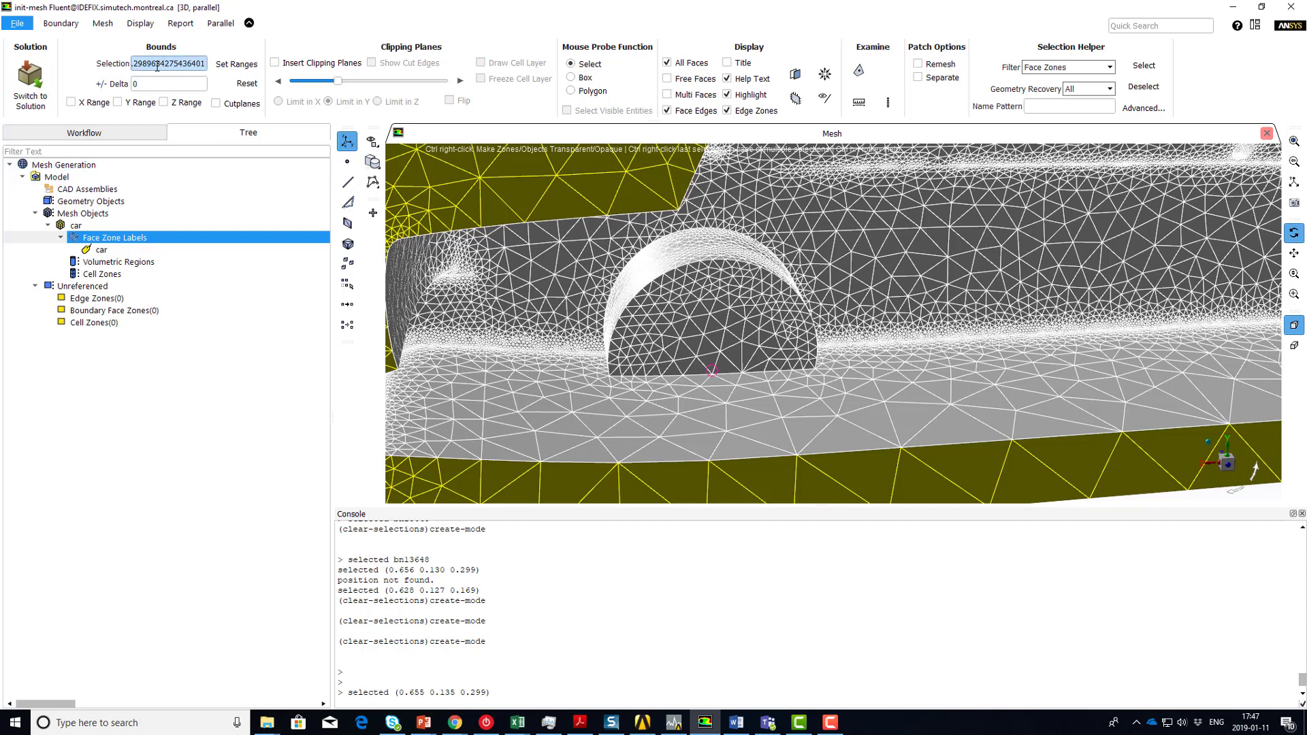
{"action": "double_click", "coordinate": [157, 65]}
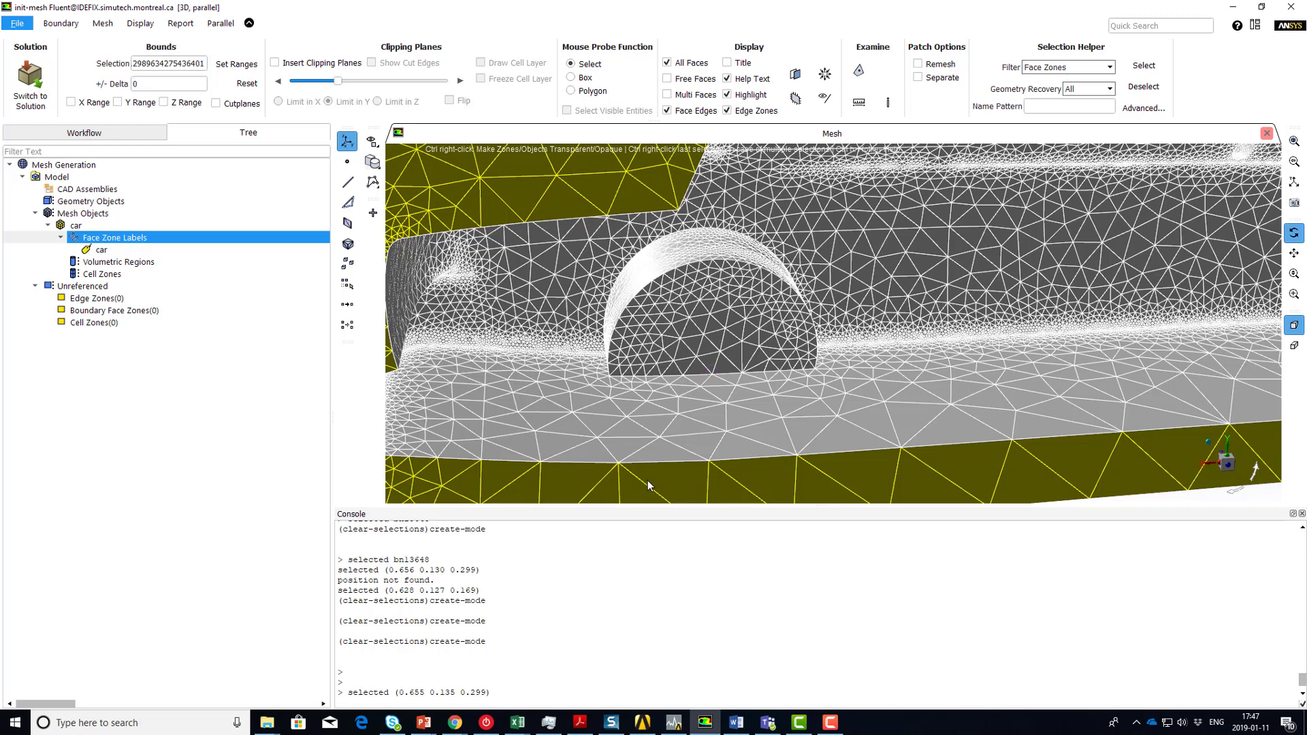
{"action": "key", "text": "F2"}
- Activate the node selection filter and select the mesh node at the base of the car's wheel
{"action": "left_click", "coordinate": [349, 163]}
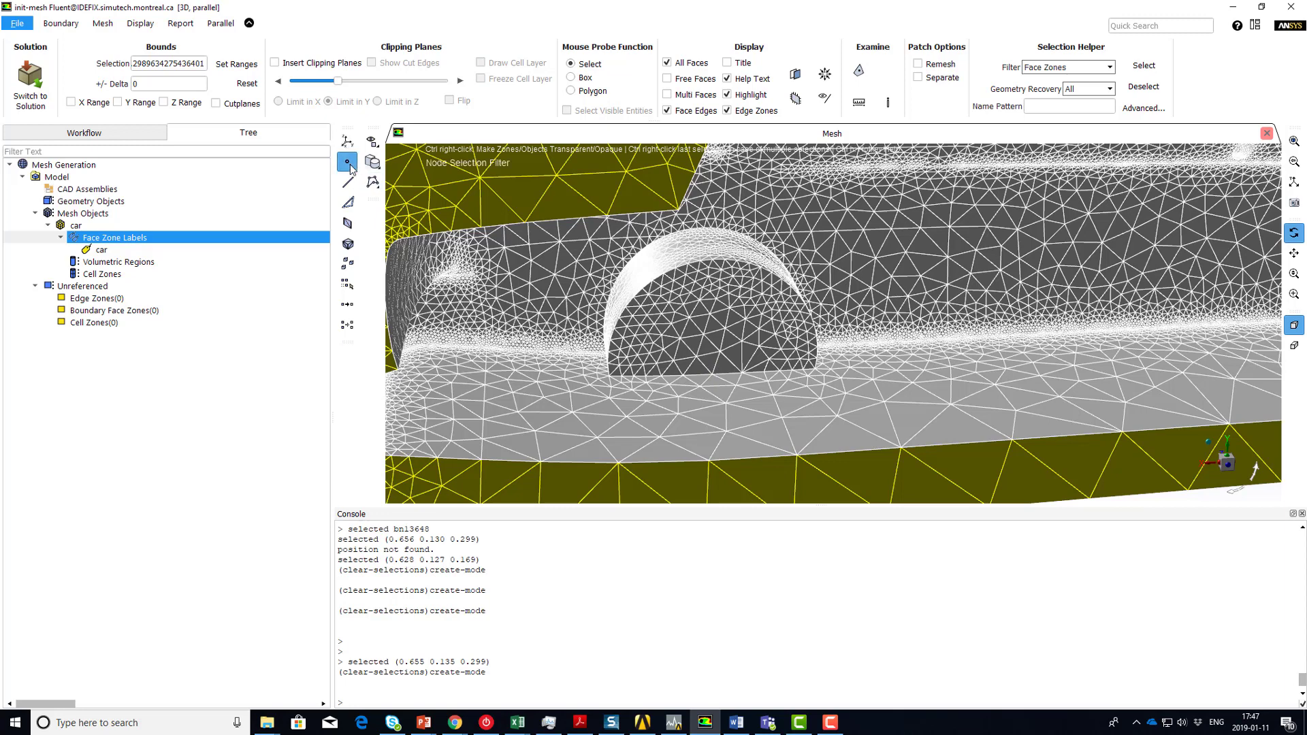
{"action": "left_click", "coordinate": [712, 373]}
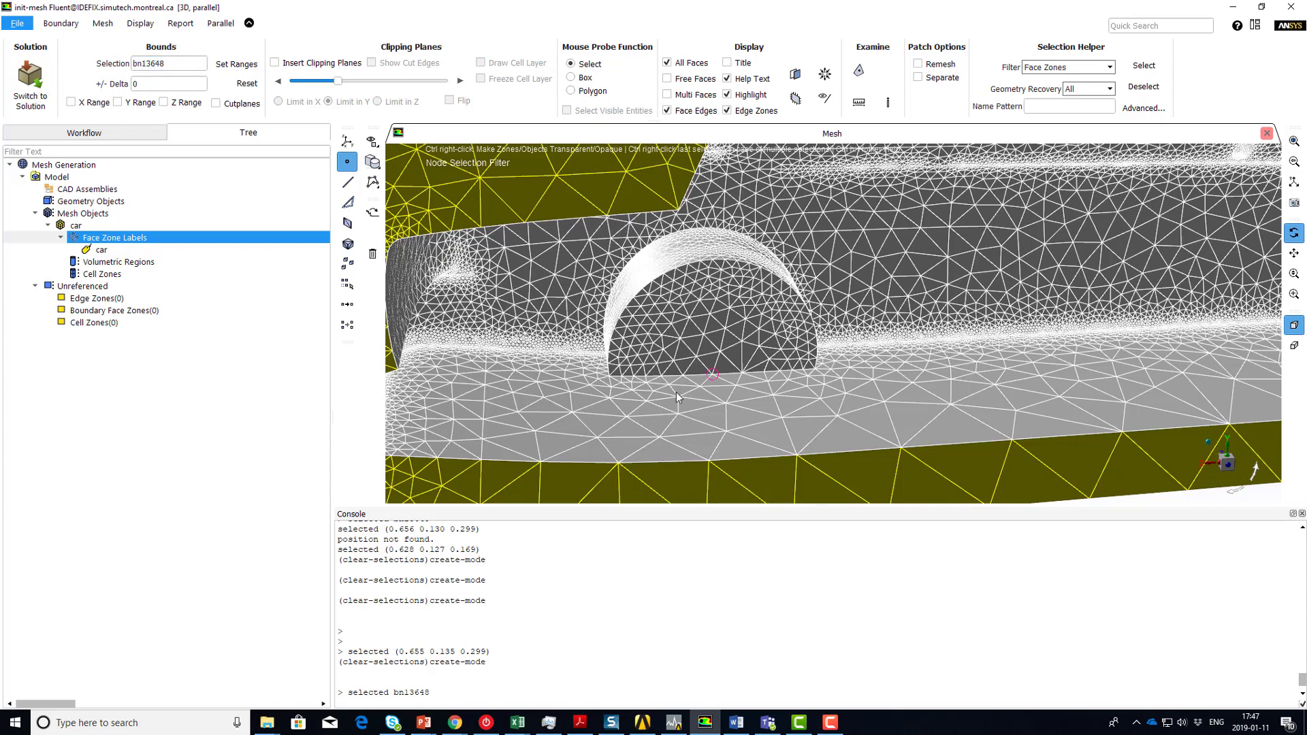
{"action": "scroll", "coordinate": [724, 428], "scroll_direction": "down", "scroll_amount": 3}
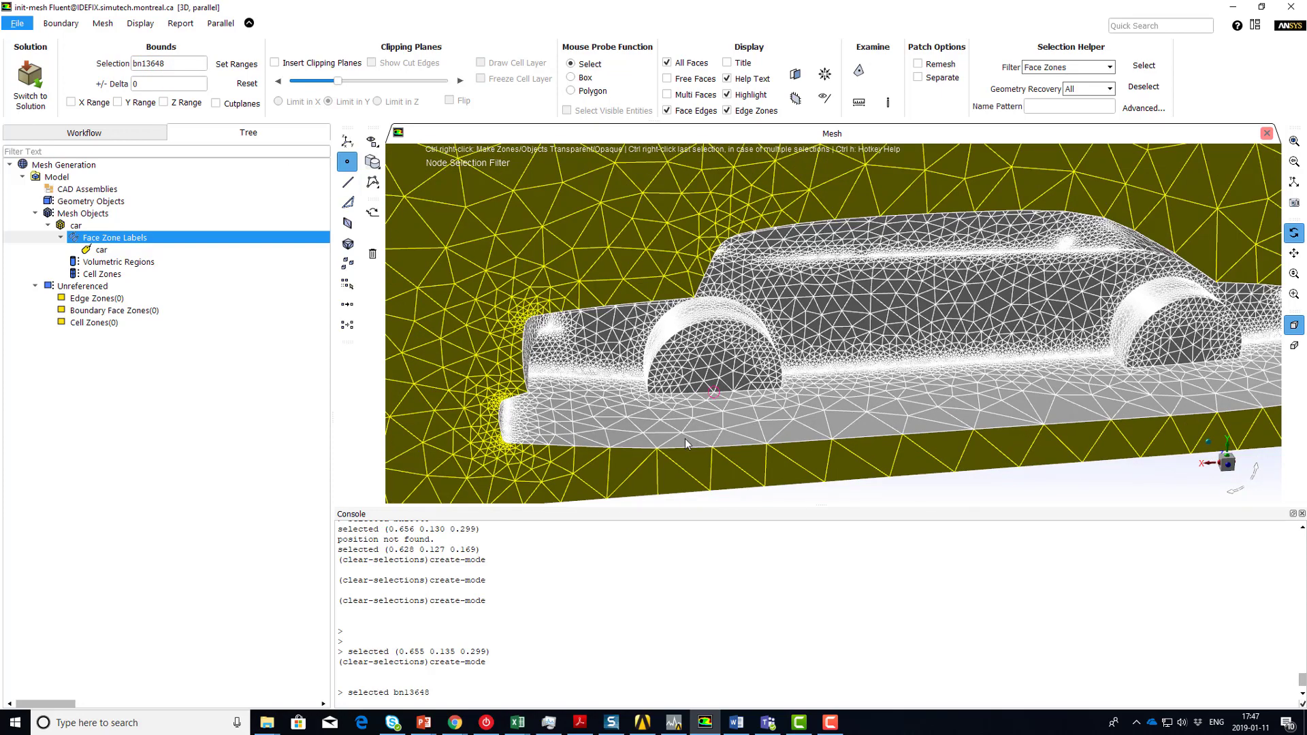
{"action": "scroll", "coordinate": [683, 446], "scroll_direction": "down", "scroll_amount": 2}
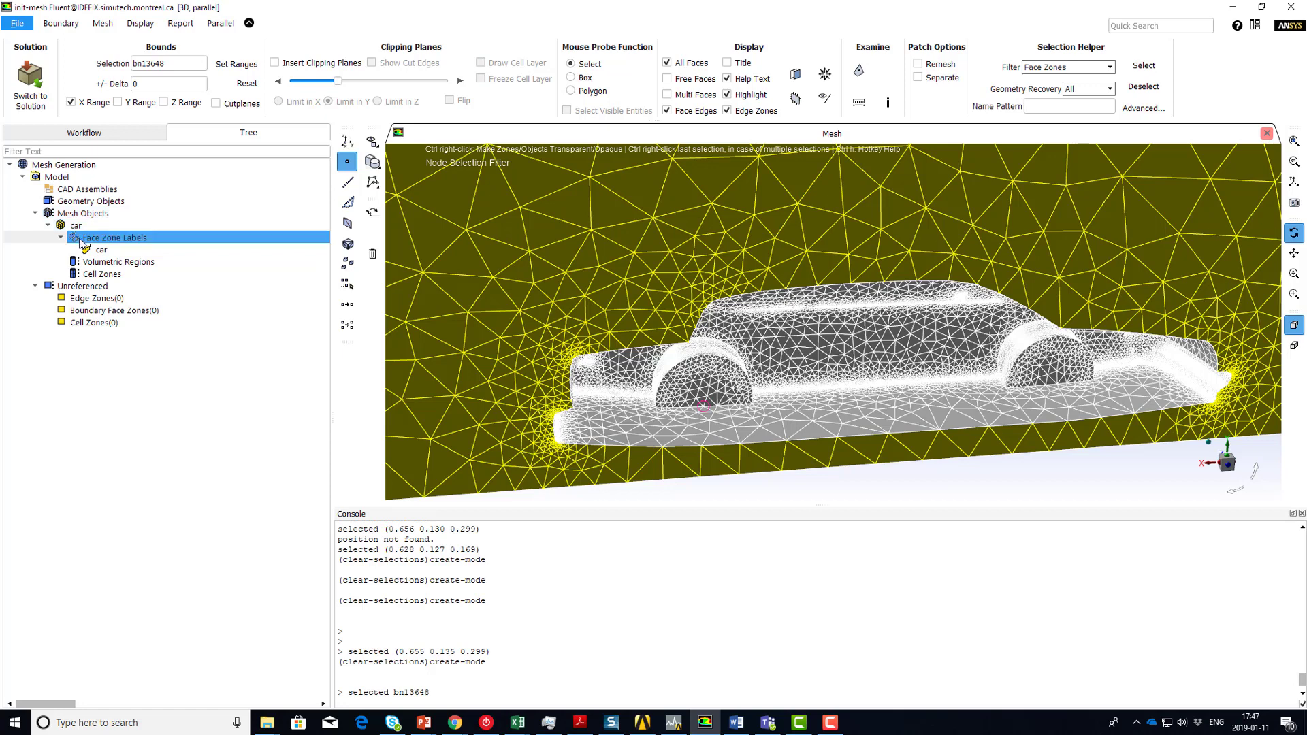
- Draw the car face zone label with the X Range bound enabled, and inspect the thin mesh slice around the selected node
{"action": "left_click", "coordinate": [100, 250]}
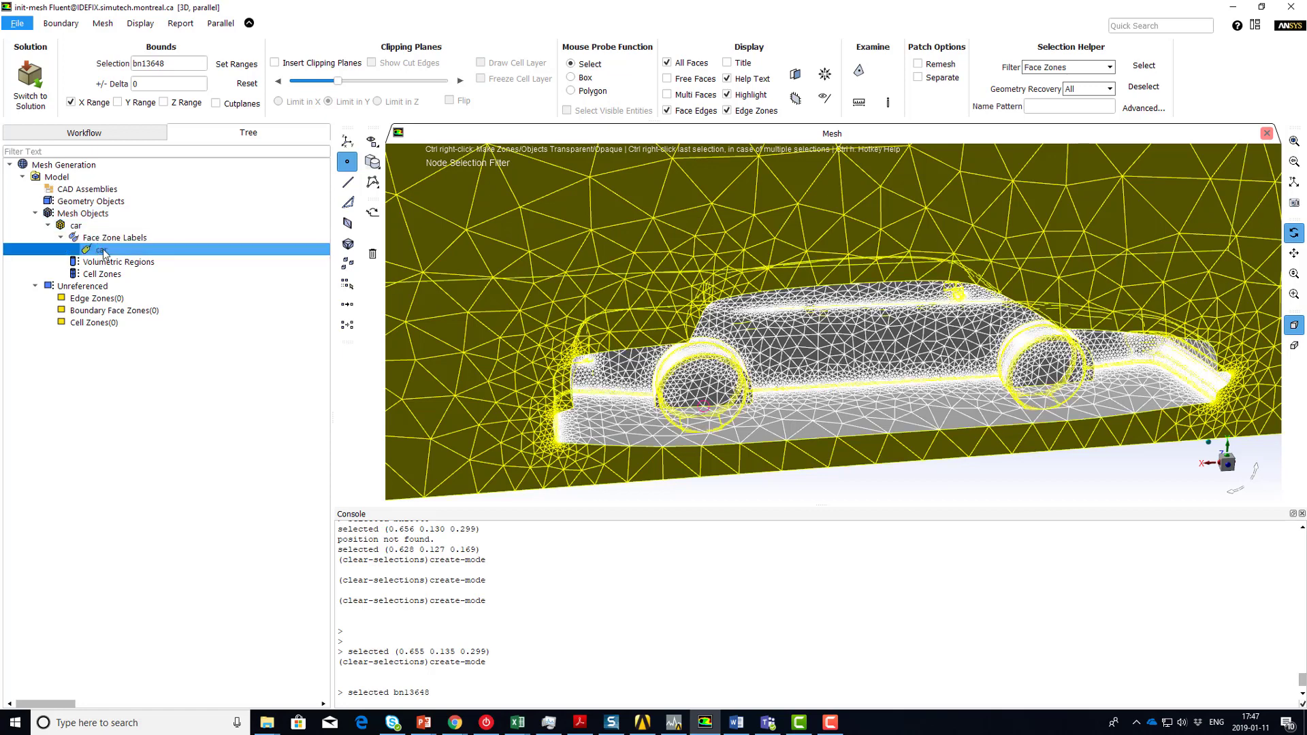
{"action": "right_click", "coordinate": [102, 255]}
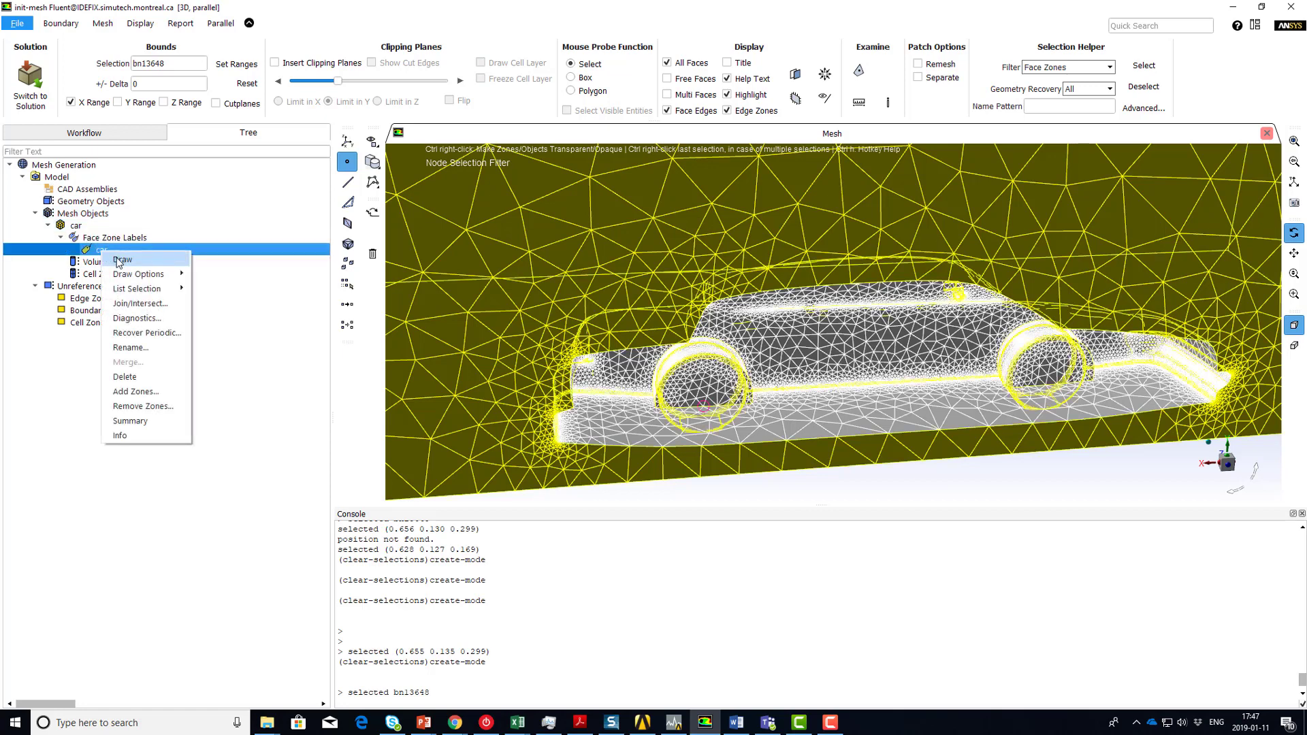
{"action": "left_click", "coordinate": [122, 260]}
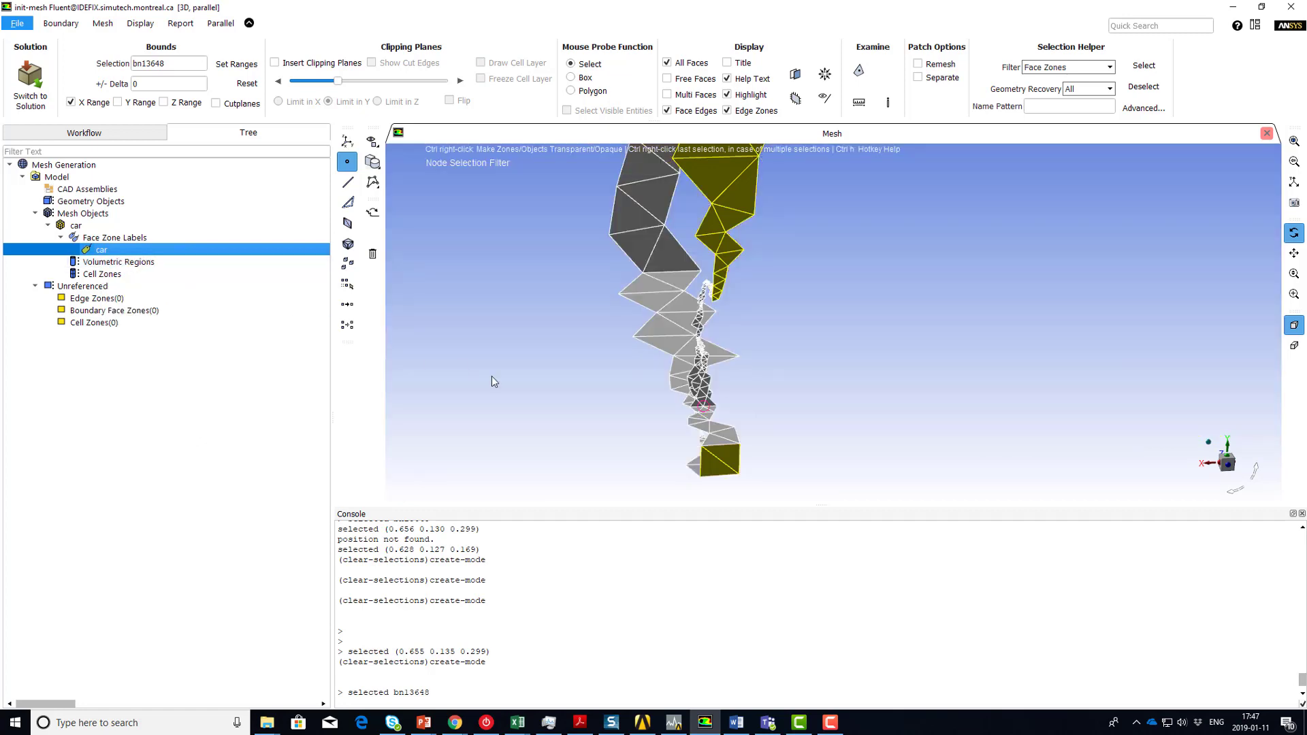
{"action": "left_click_drag", "start_coordinate": [644, 429], "coordinate": [722, 425]}
{"action": "scroll", "coordinate": [722, 425], "scroll_direction": "down", "scroll_amount": 3}
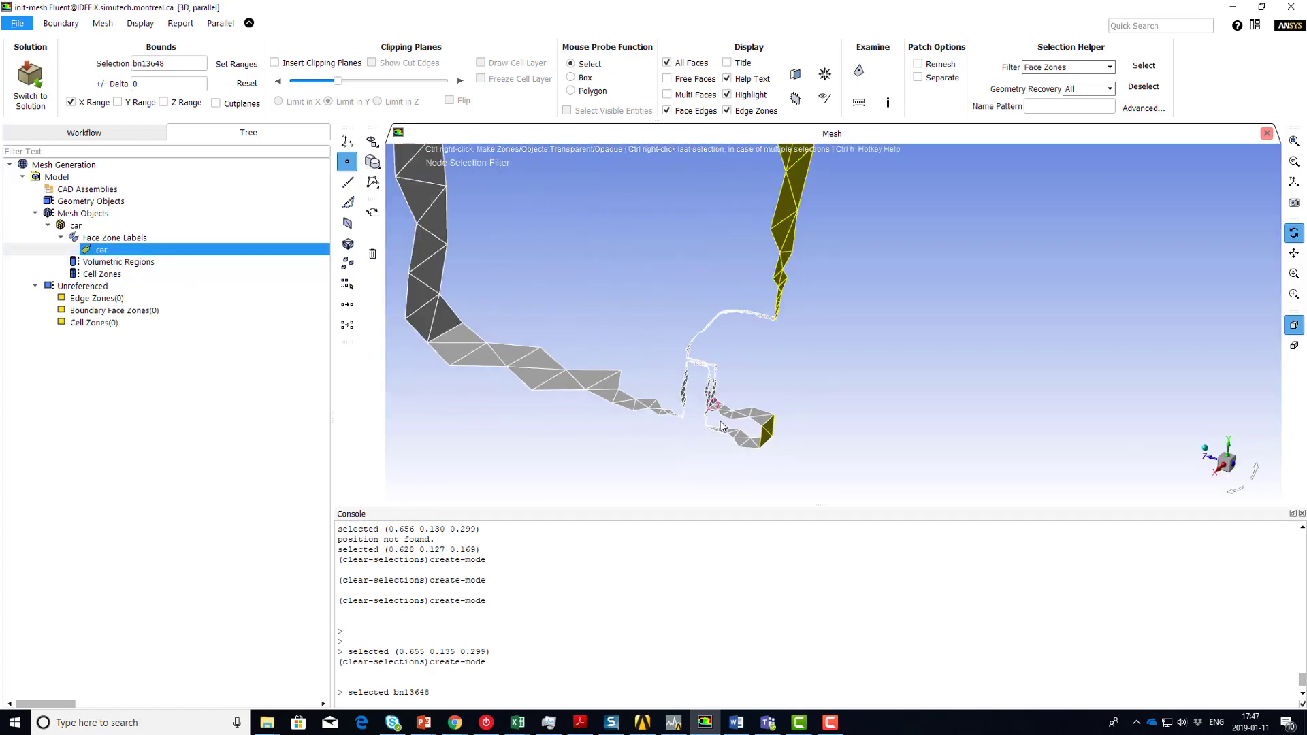
{"action": "left_click_drag", "start_coordinate": [704, 421], "coordinate": [587, 423]}
{"action": "left_click_drag", "start_coordinate": [546, 290], "coordinate": [582, 427]}
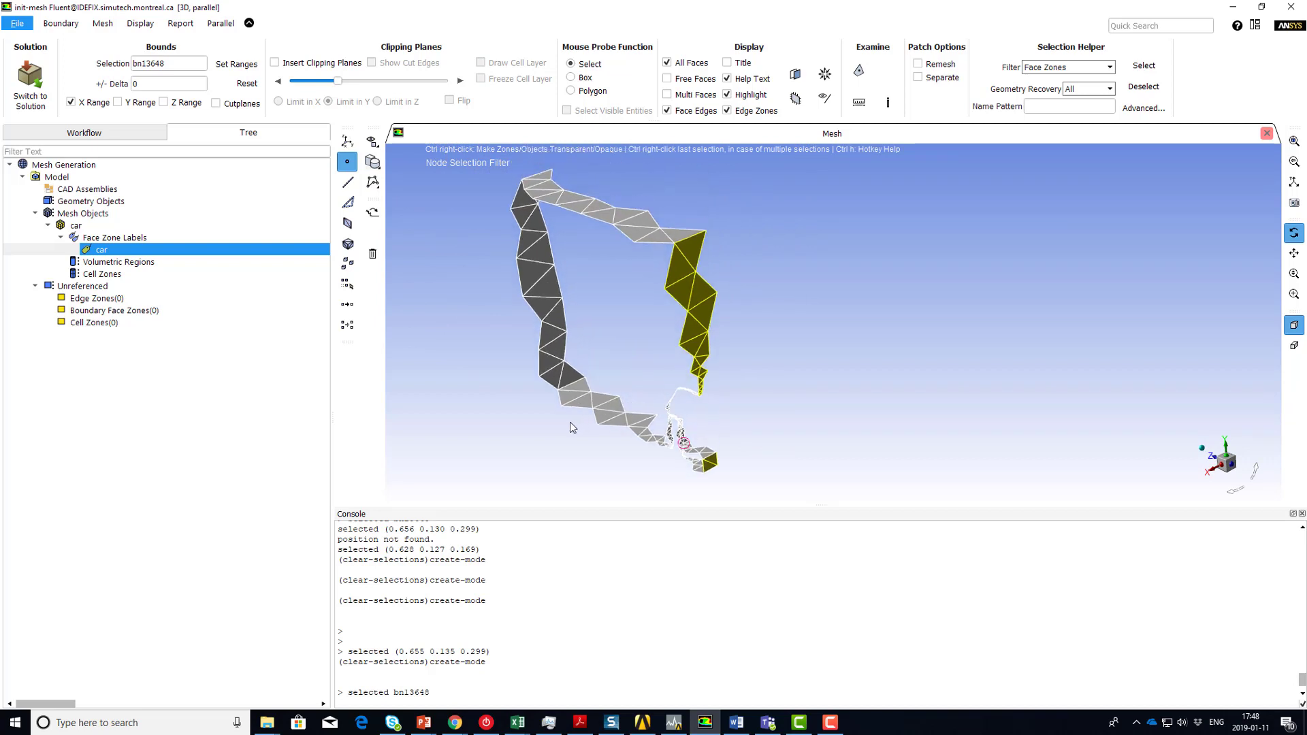